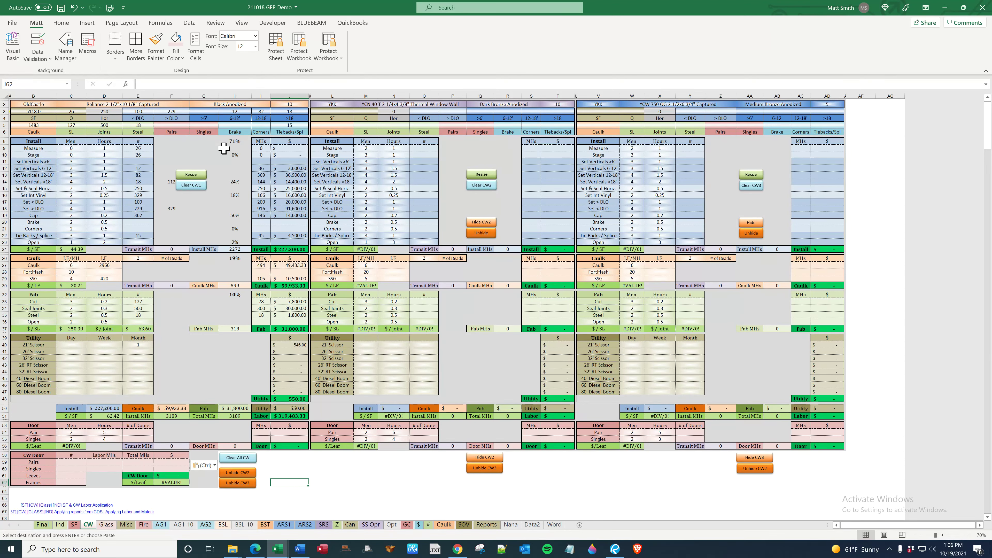
Review the CW sheet's door pairs inputs for CW2 (P5) and CW3 (Z5).
click(226, 162)
click(480, 160)
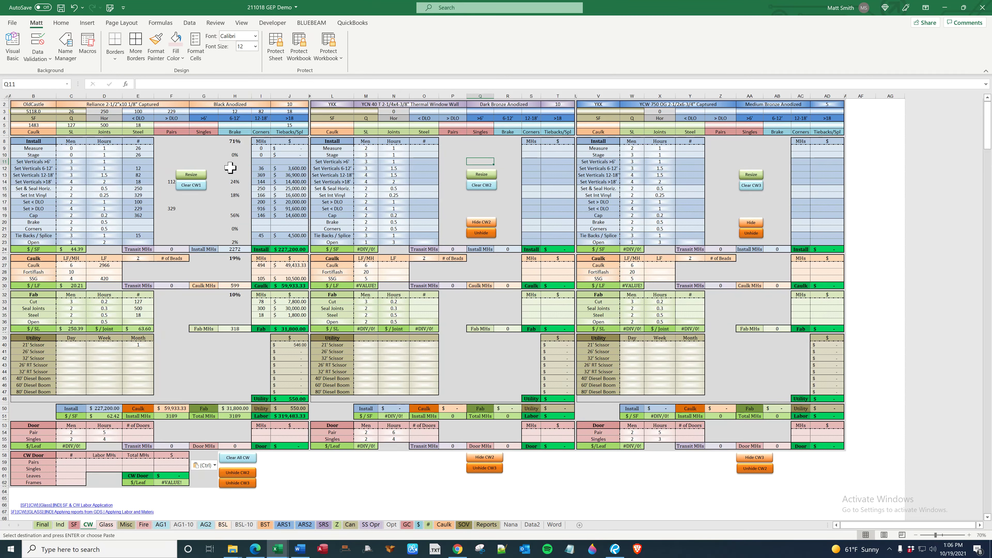
click(759, 161)
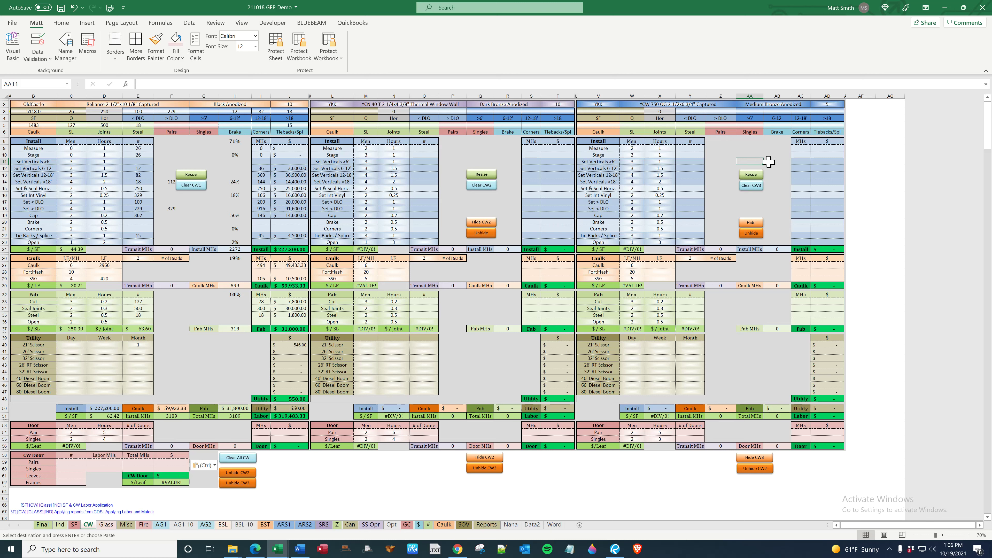
click(719, 127)
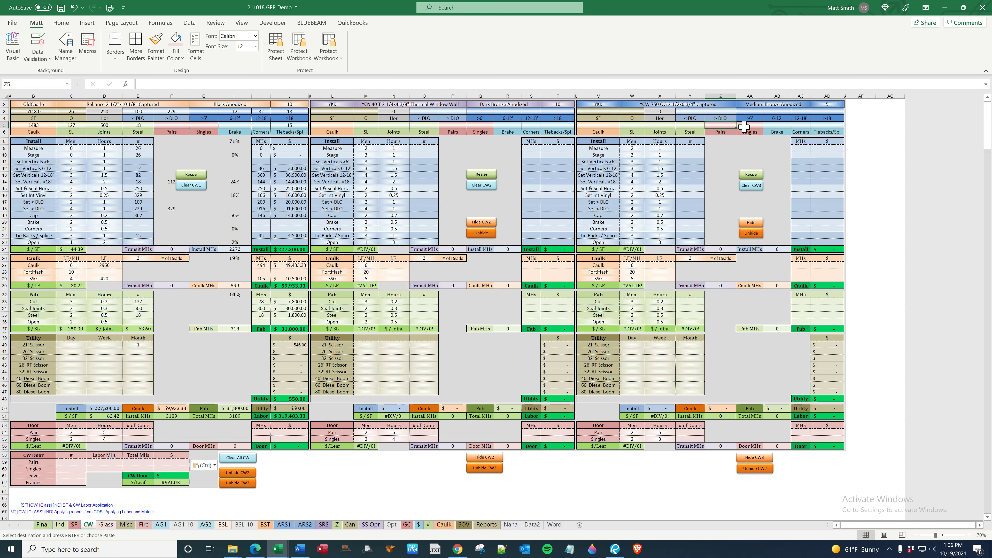
click(744, 126)
click(456, 125)
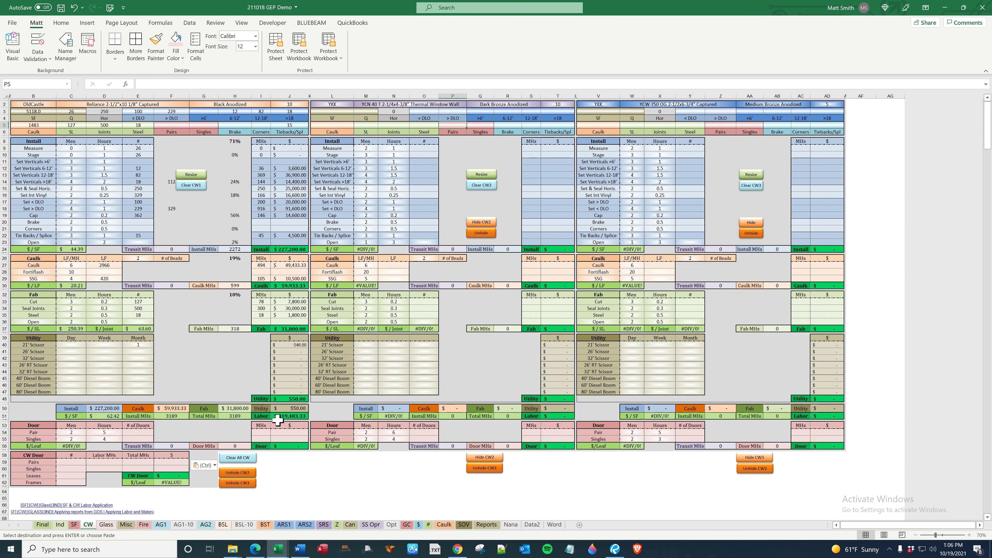
Enter 1 storefront door pair in SF cell F5 and confirm the Ind Alum Doors totals update.
click(60, 525)
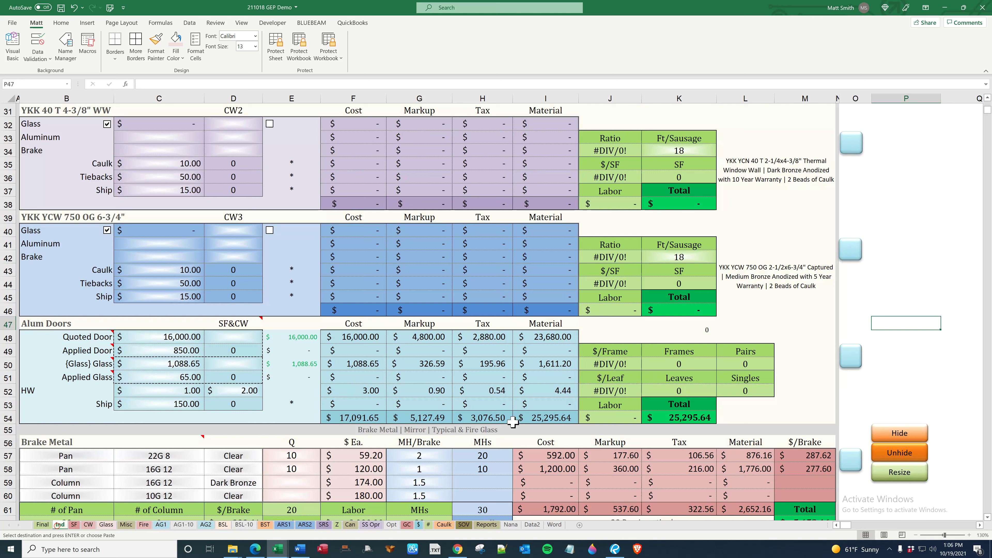
click(722, 332)
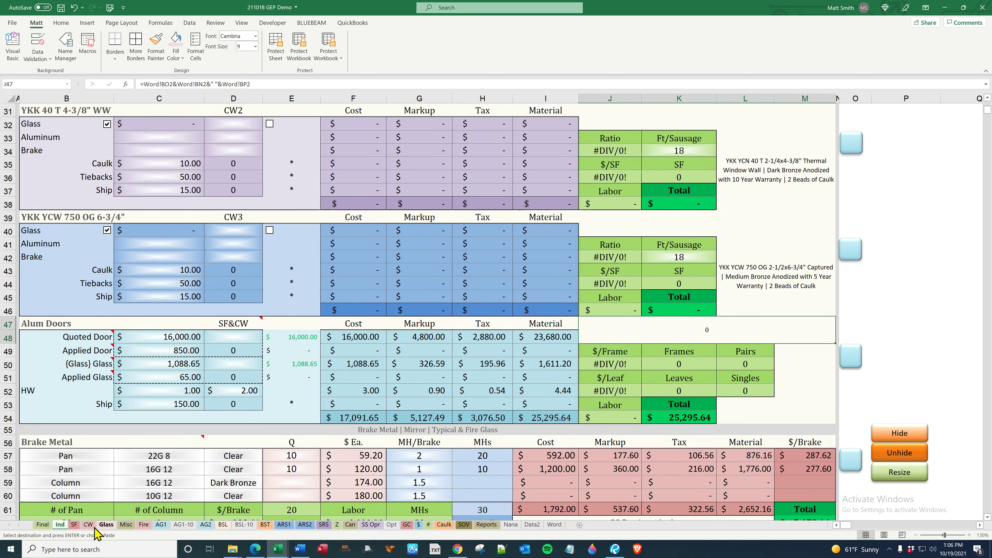
click(75, 525)
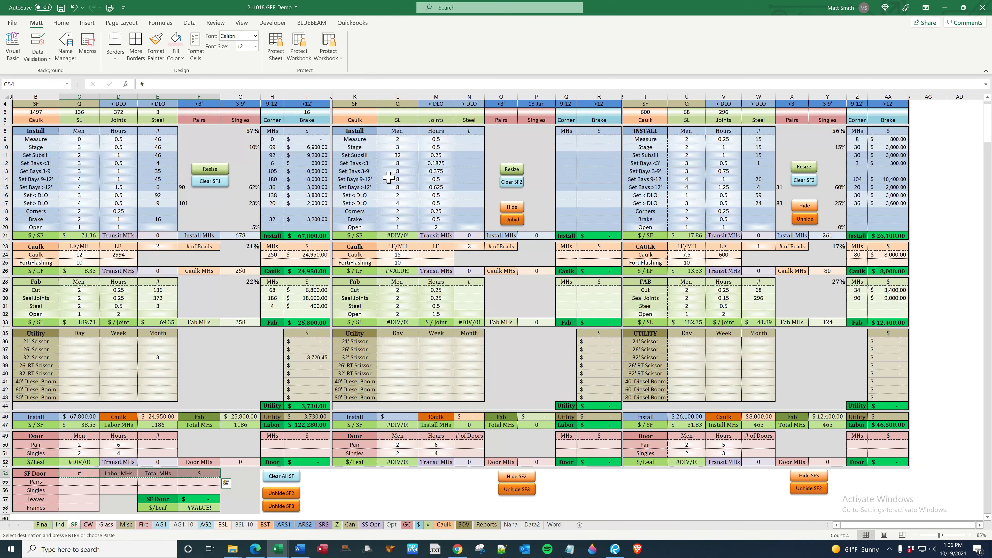
click(215, 114)
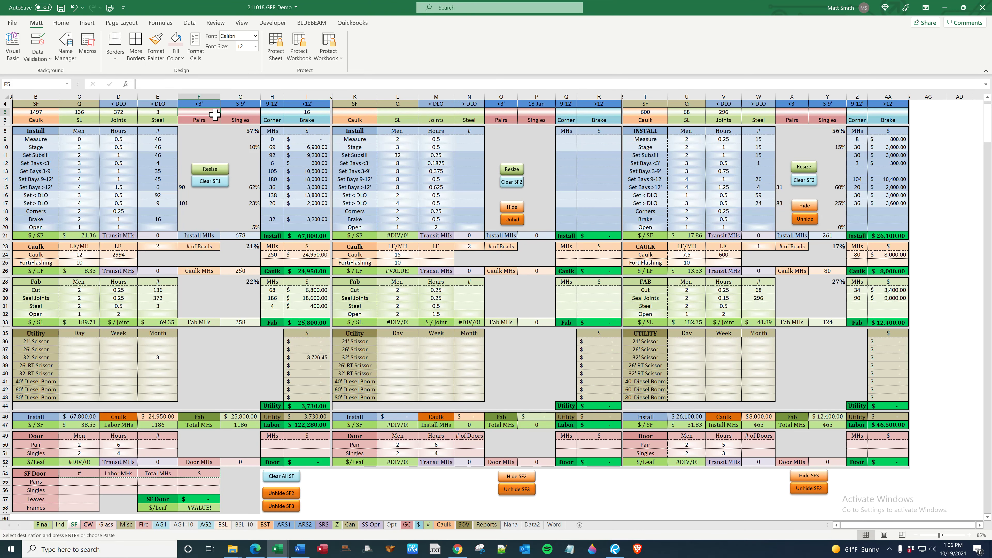
text(1)
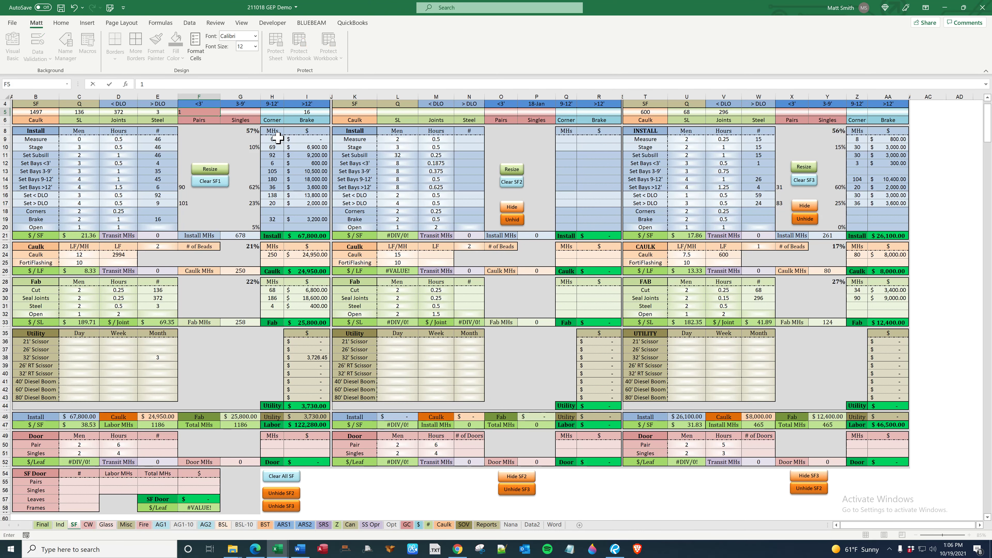
key(Return)
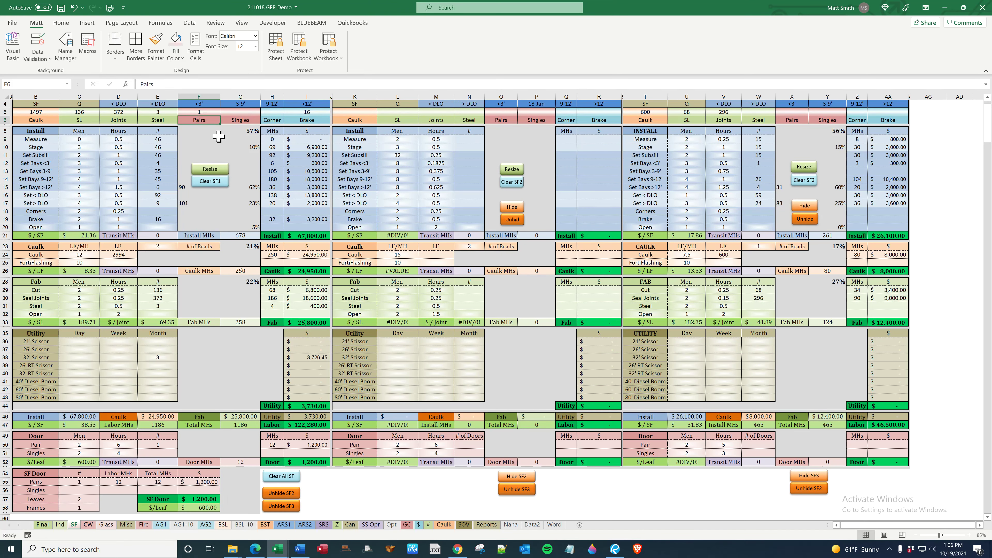
click(197, 113)
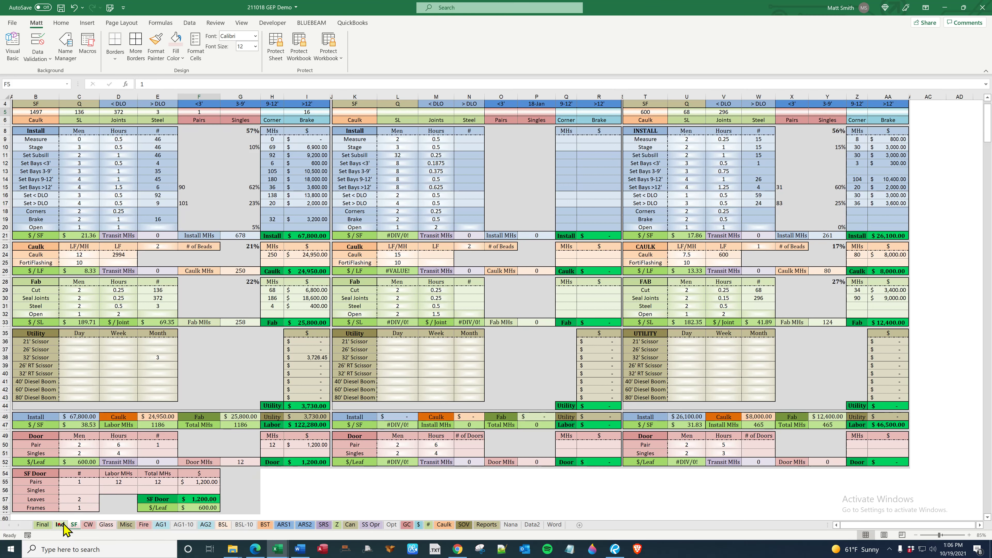
click(60, 525)
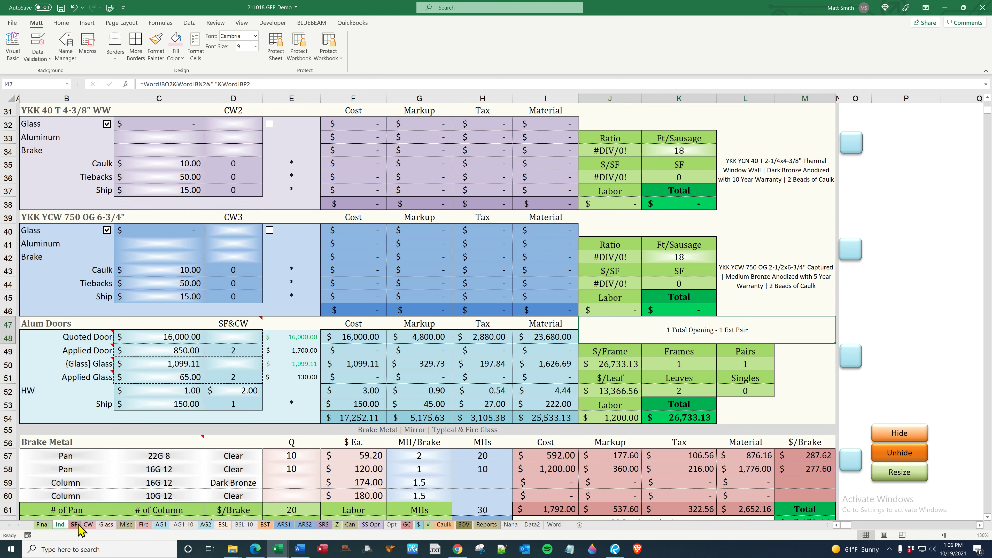
click(88, 525)
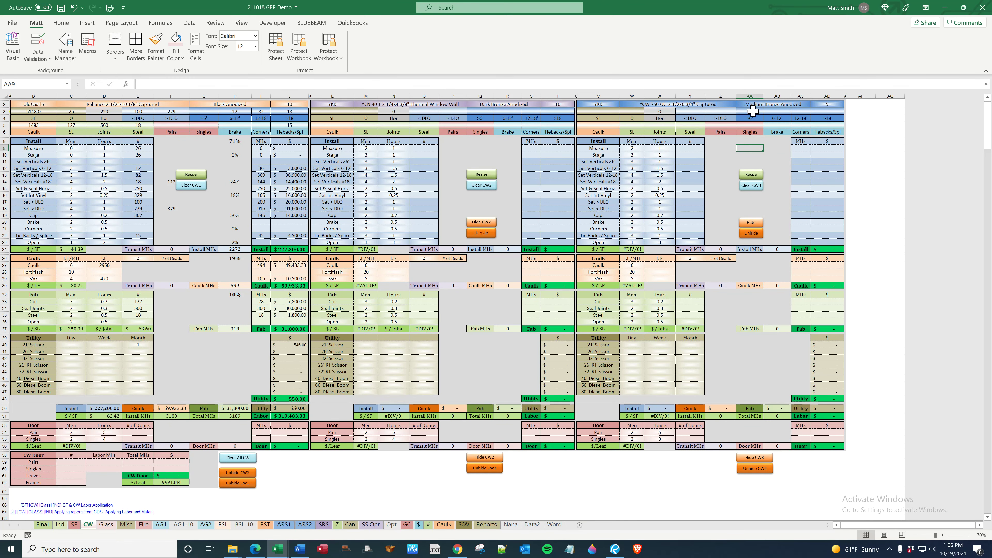
Enter 1 curtain wall door pair in CW cell Z5 and check the Ind Alum Doors totals.
click(725, 124)
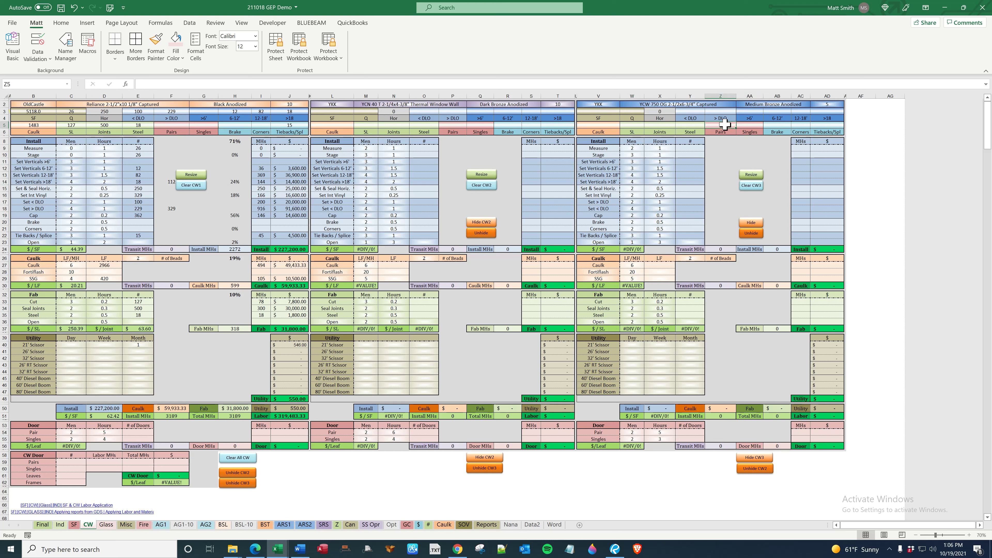
text(1)
key(Return)
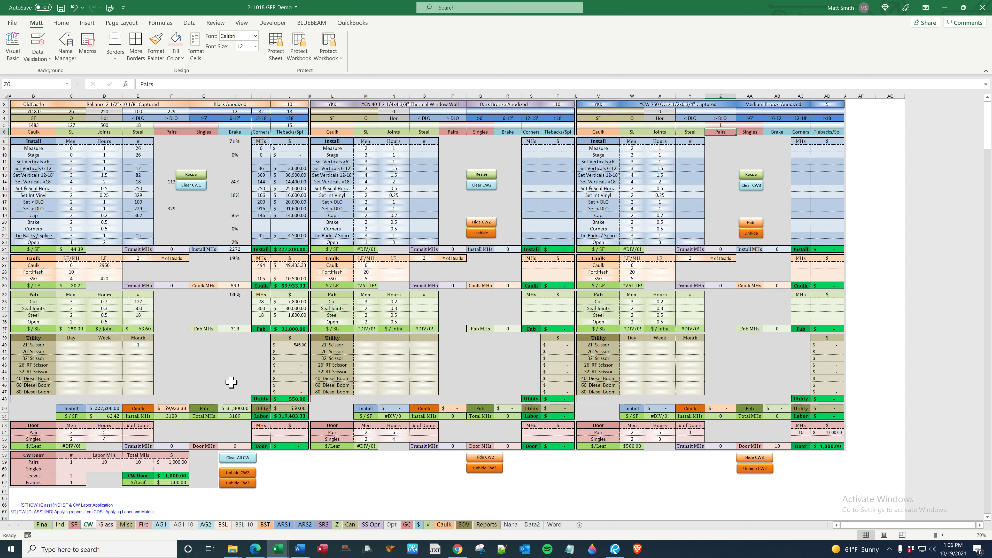
click(59, 524)
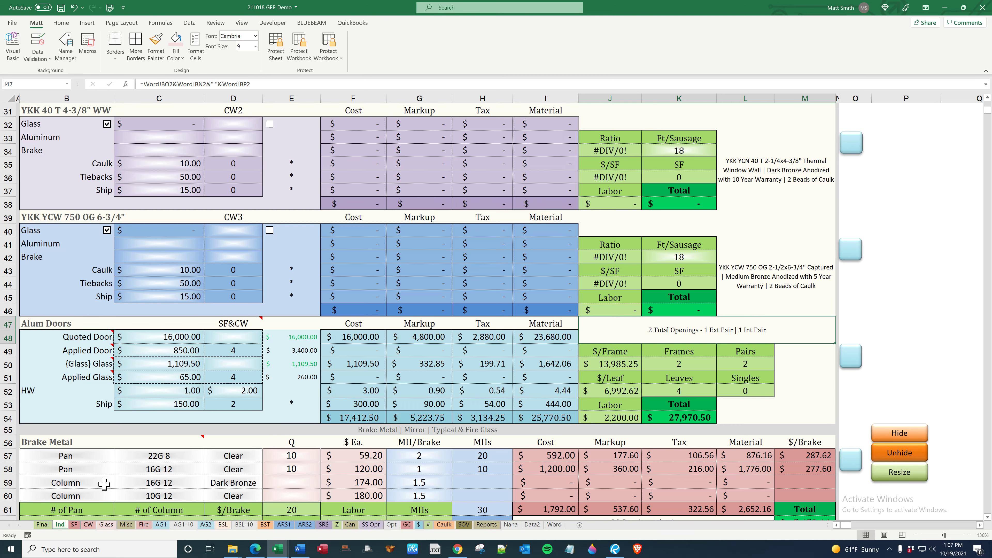
Enter 3 single doors in CW cell Q5, bringing Alum Doors to 5 openings.
click(88, 525)
click(485, 125)
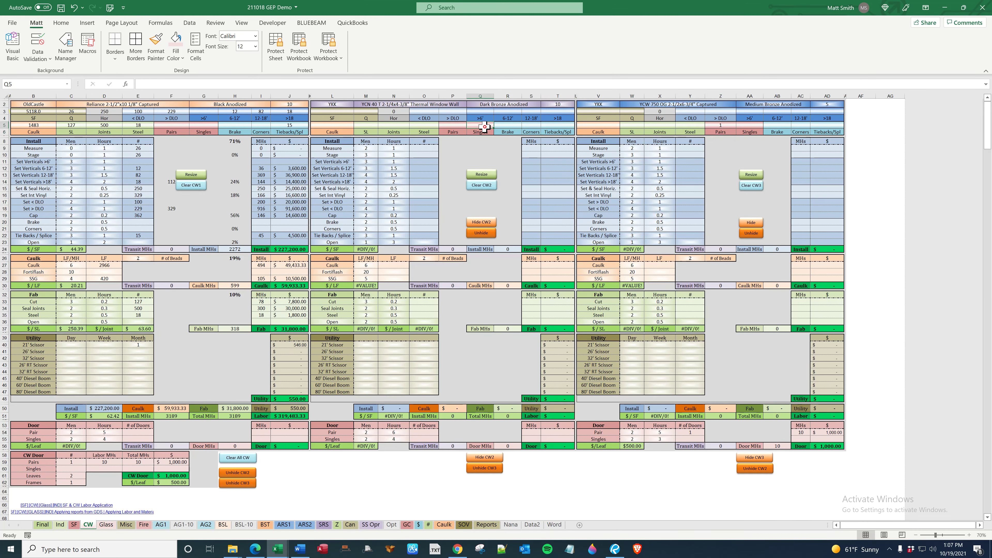
text(3)
key(Return)
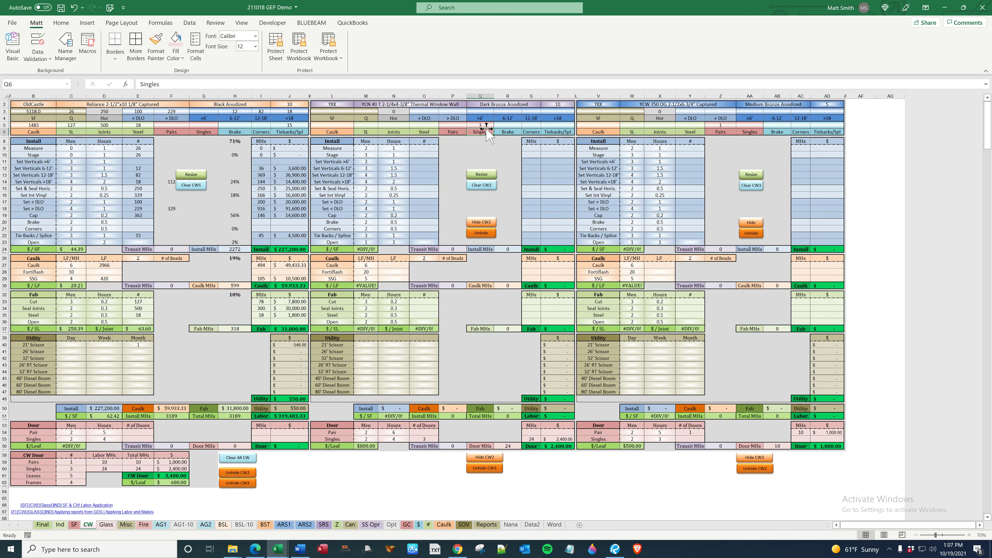
click(59, 525)
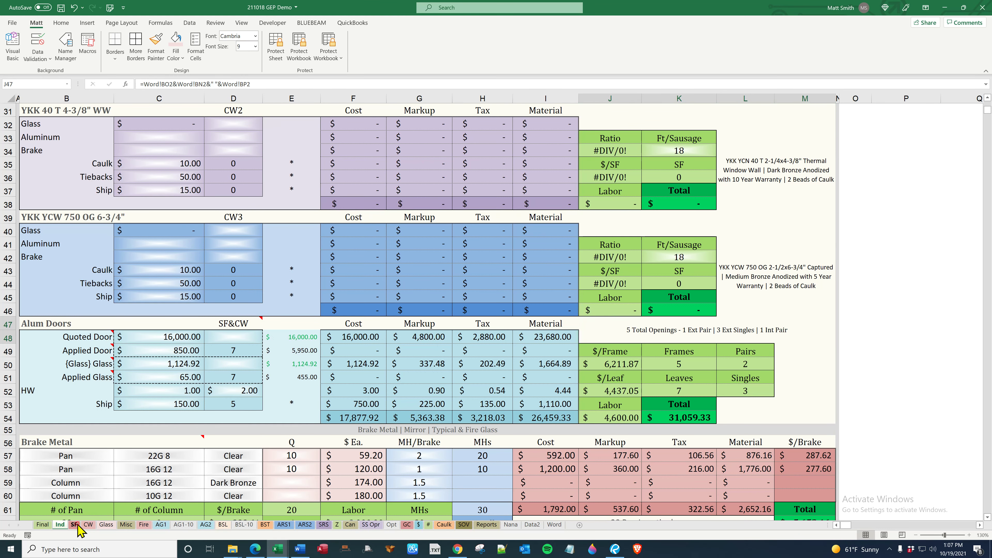
click(75, 525)
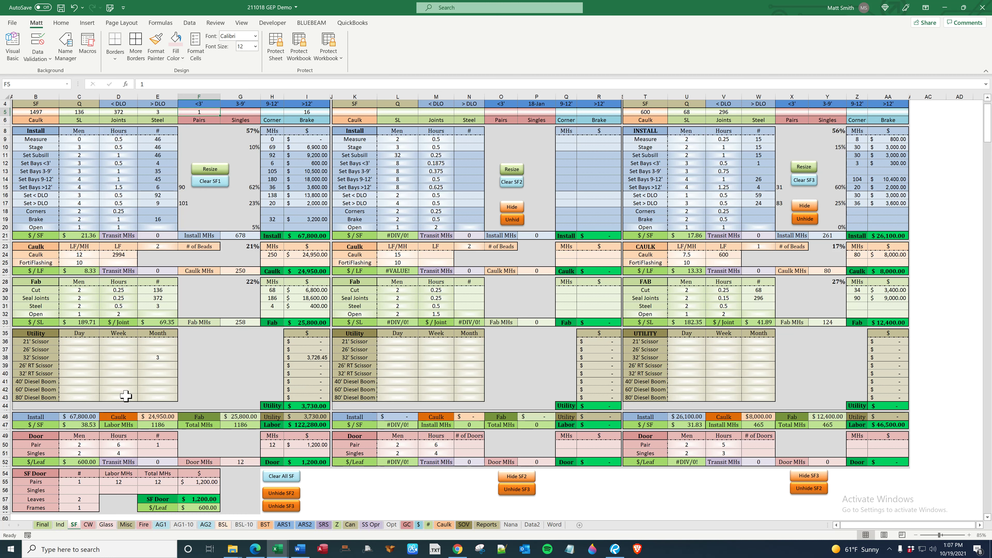
drag(40, 436, 901, 458)
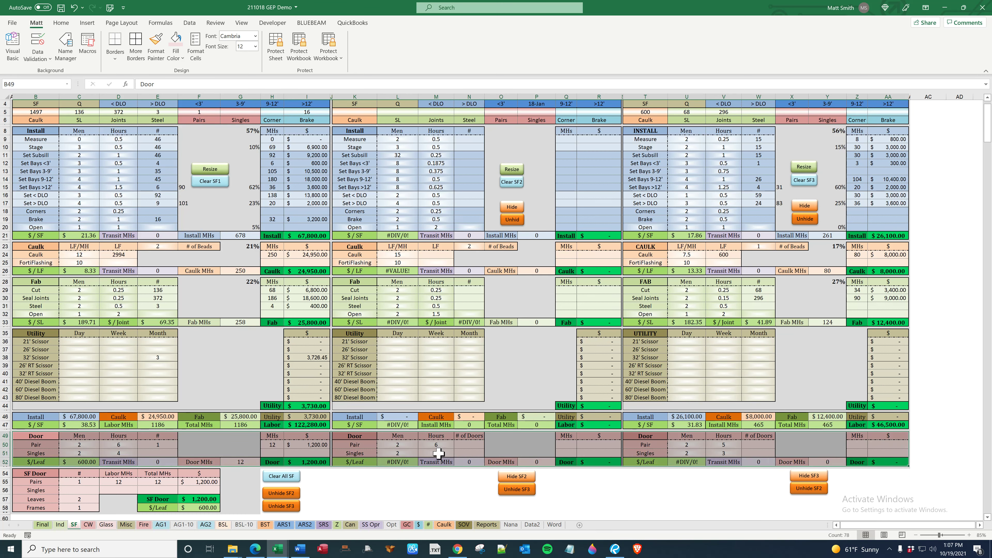
click(83, 445)
click(119, 444)
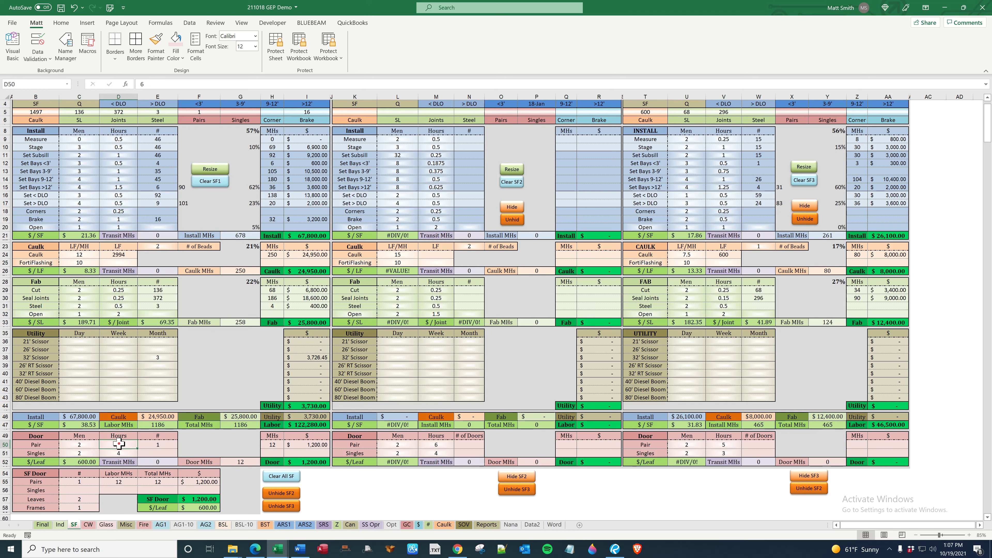
click(155, 445)
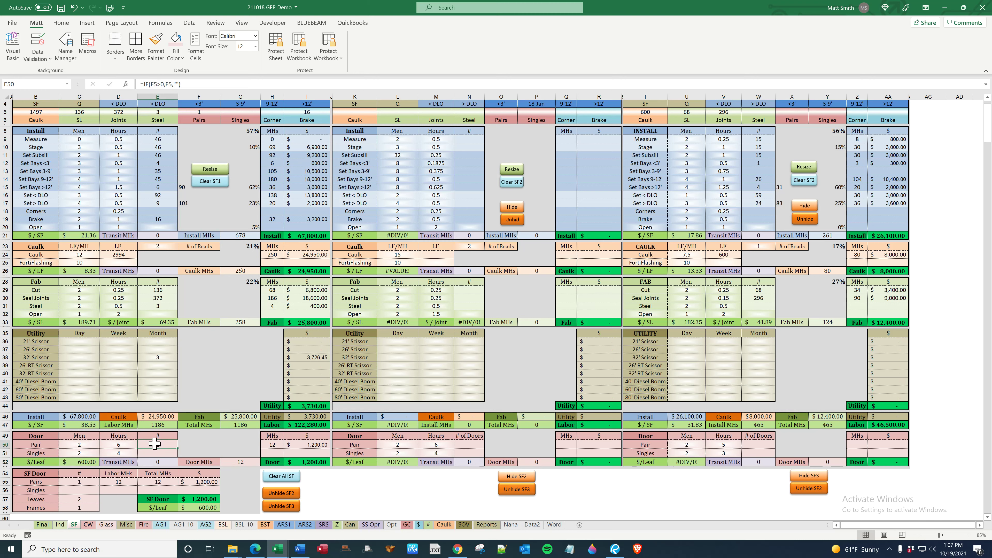
click(688, 447)
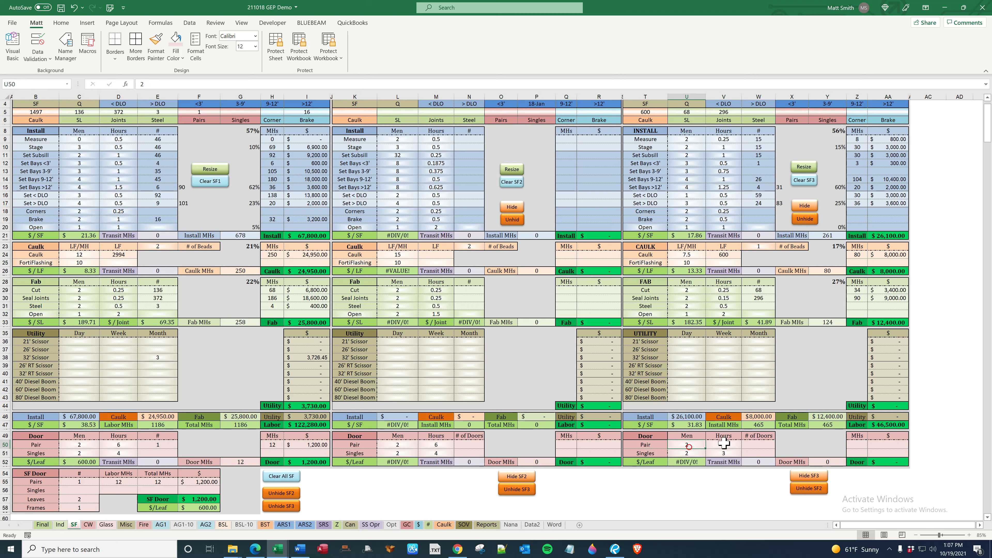
click(721, 453)
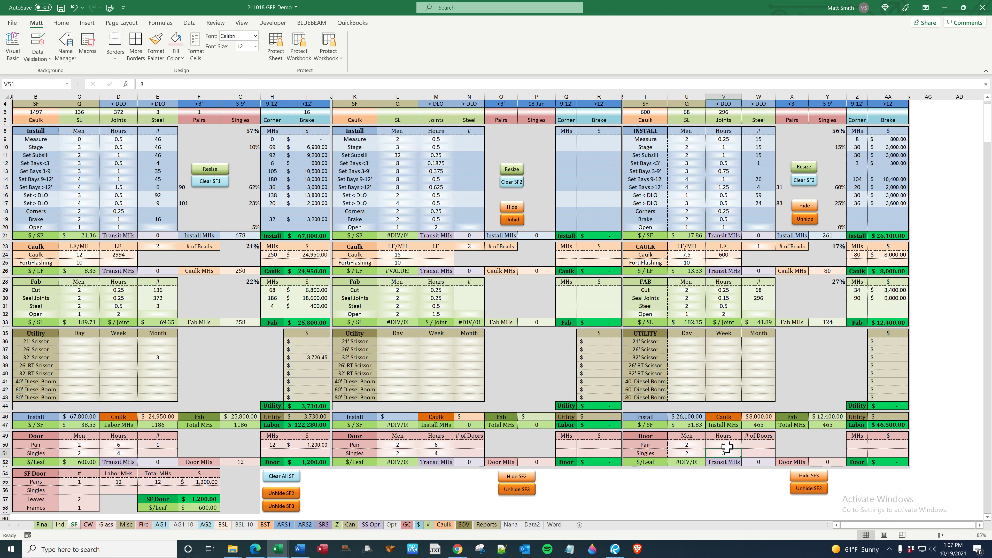
click(797, 113)
text(2)
click(797, 163)
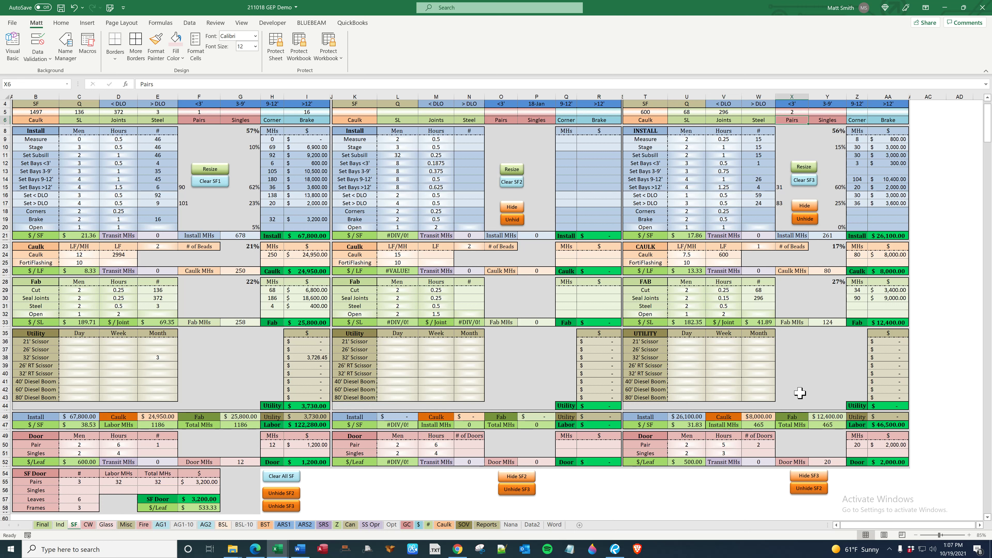
click(765, 445)
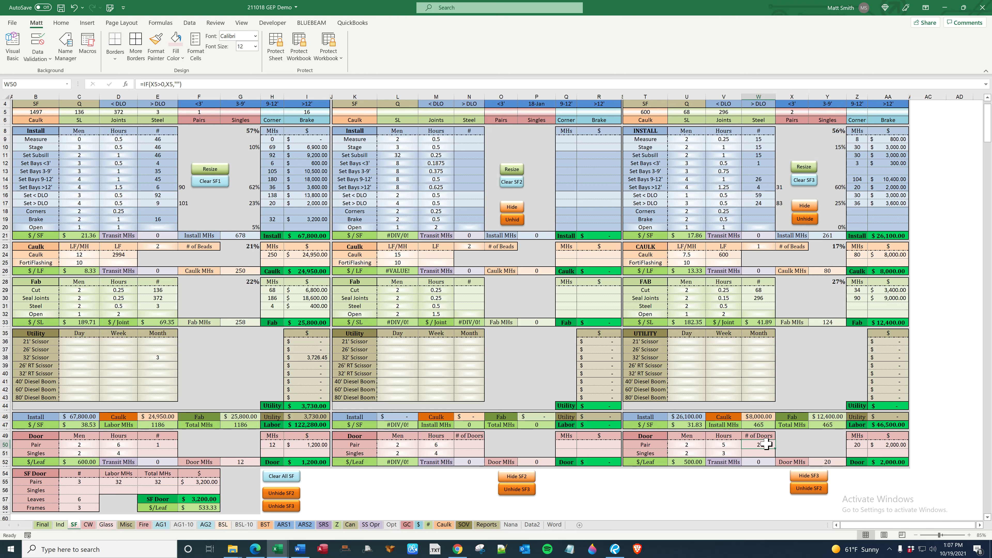
click(832, 463)
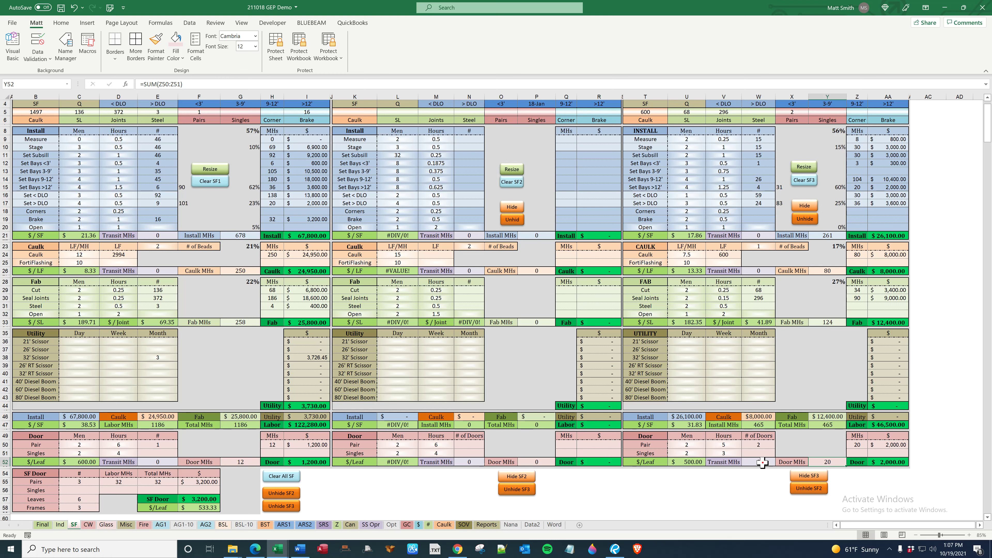
click(879, 461)
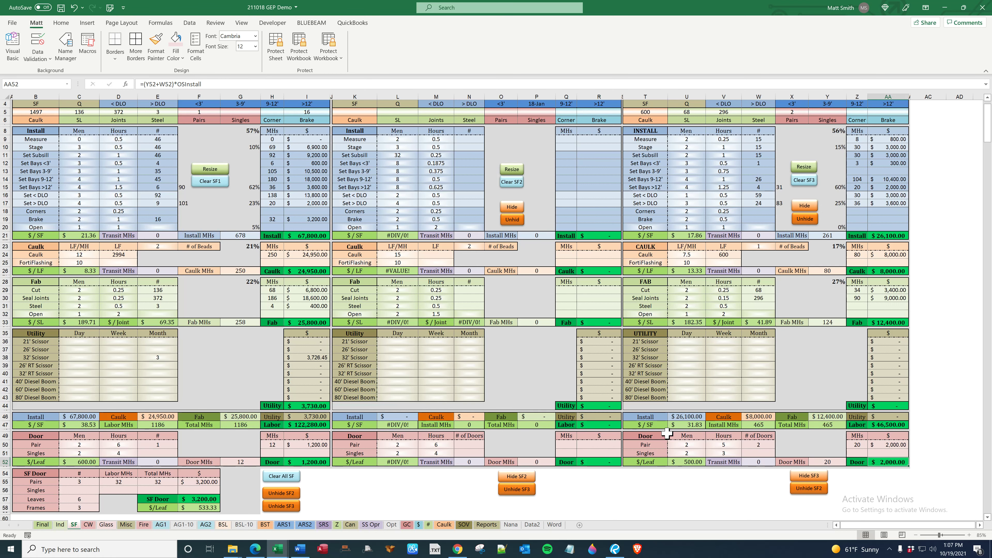
scroll(667, 433, down, 1)
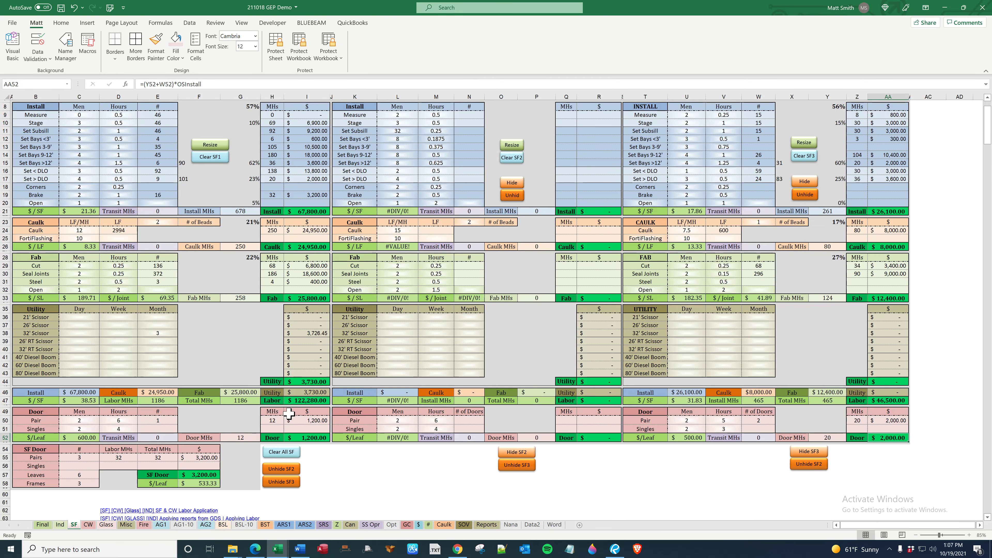
Review the Pairs and Singles rows of the SF Door summary.
drag(41, 457, 206, 480)
click(41, 456)
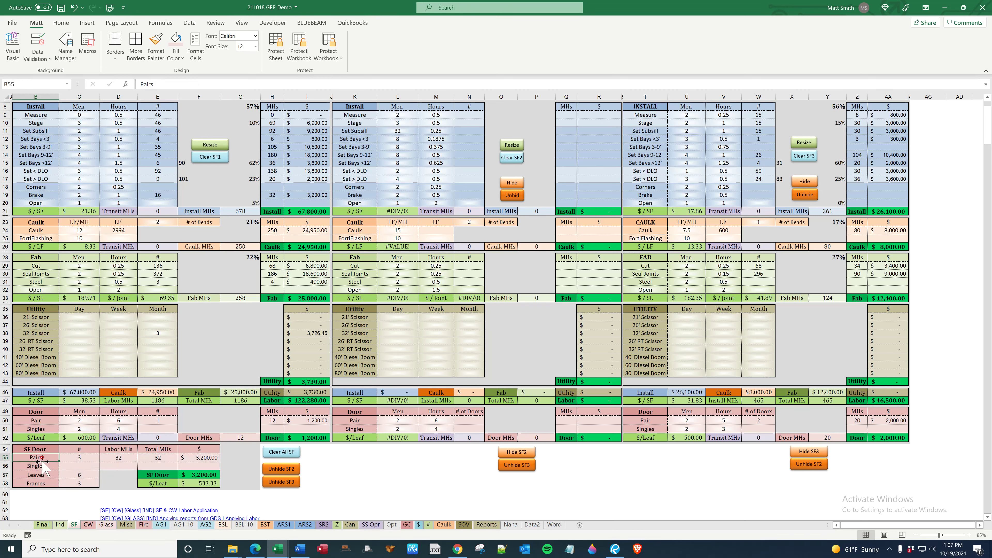
click(42, 466)
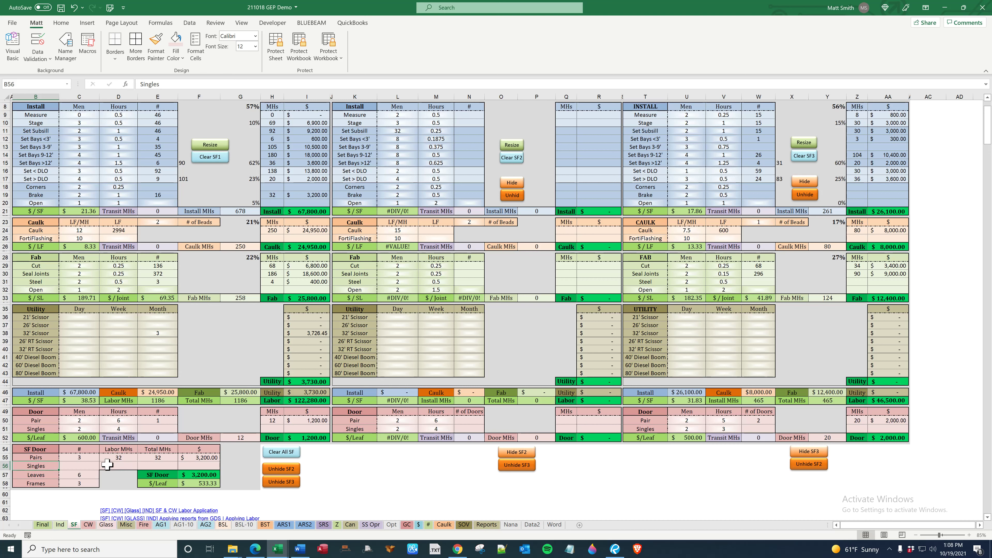
drag(49, 459, 207, 460)
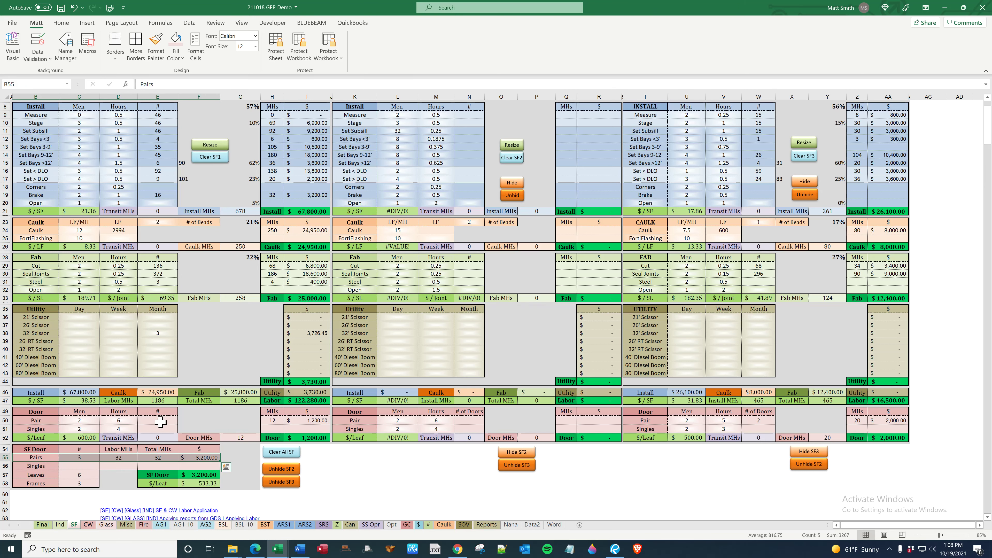
scroll(176, 391, up, 2)
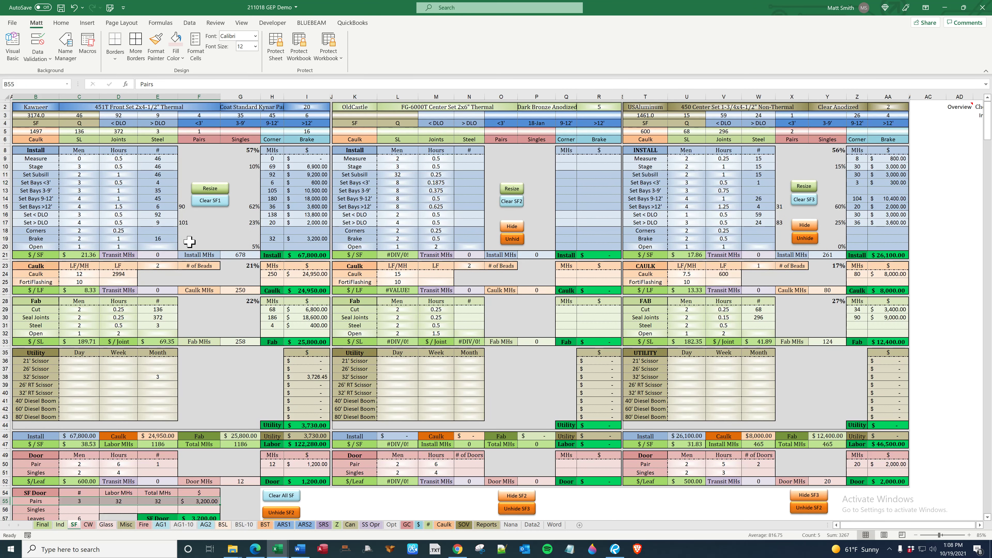
Set the second storefront's single-door count in P5 to 3.
click(206, 133)
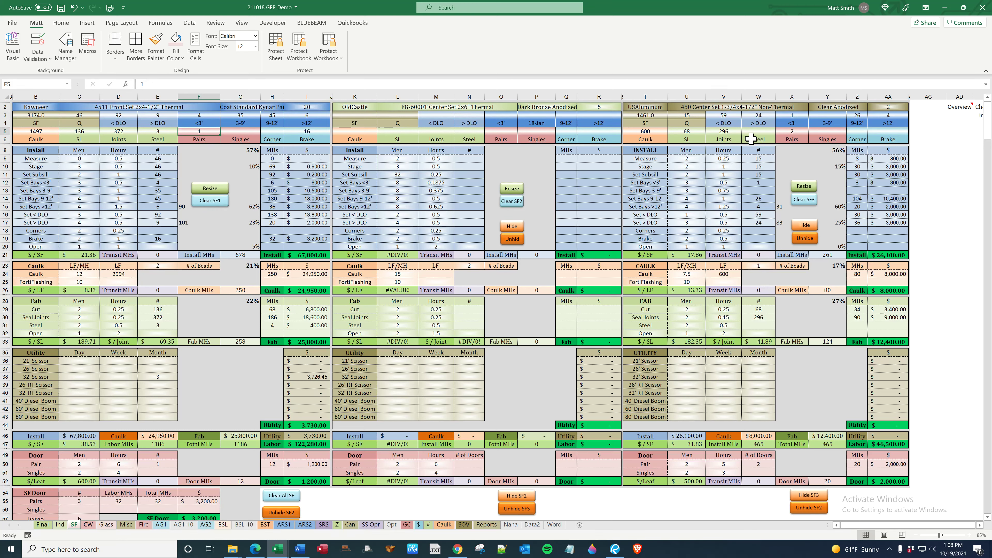
click(788, 131)
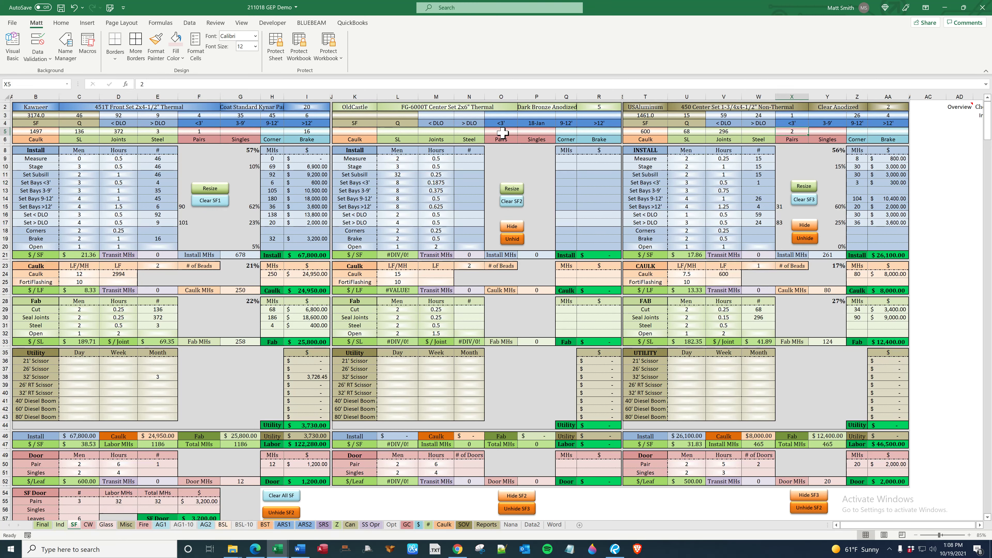
click(530, 131)
text(3)
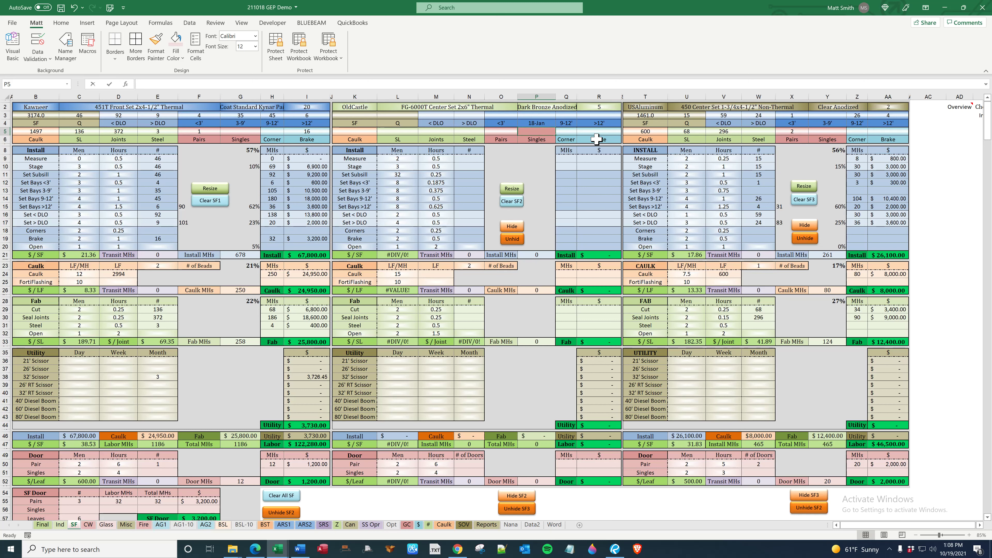
key(Return)
scroll(486, 201, down, 2)
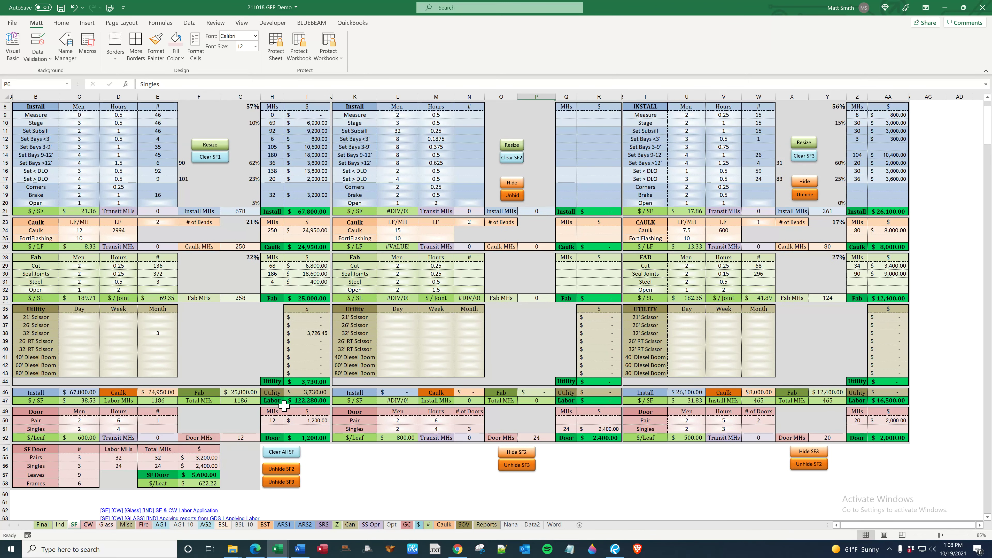
Verify the SF Door summary shows 3 pairs, 3 singles, 9 leaves and 6 frames.
click(462, 431)
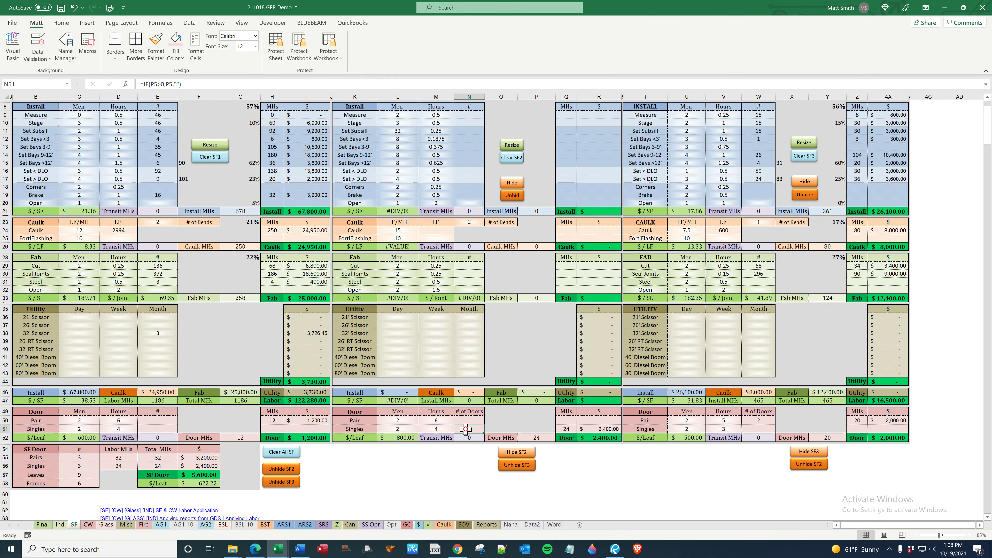
click(92, 469)
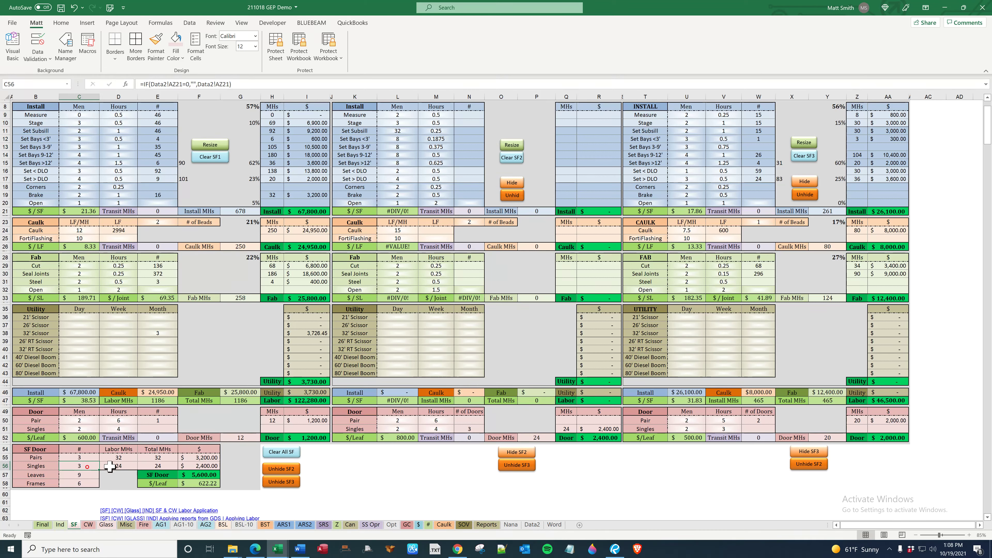
key(Up)
key(Up)
key(Left)
drag(94, 449, 211, 484)
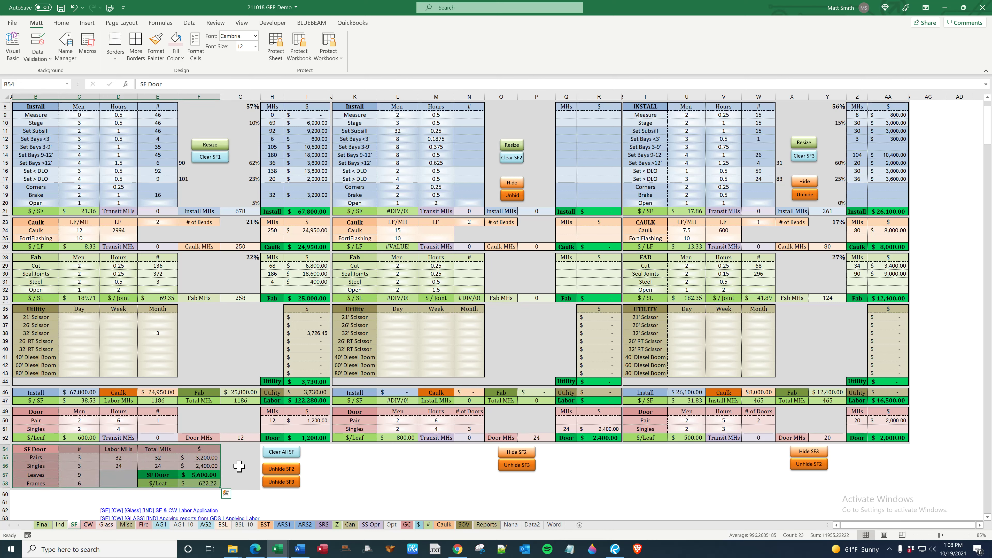
drag(48, 422, 889, 430)
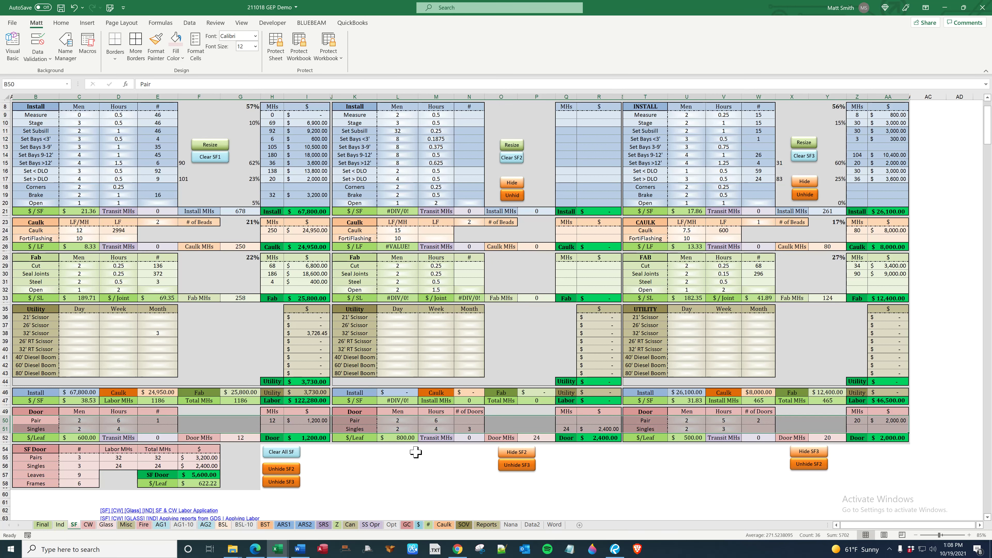
Inspect the third curtain wall's door count in Z5 and the CW Door summary table.
click(88, 524)
click(346, 491)
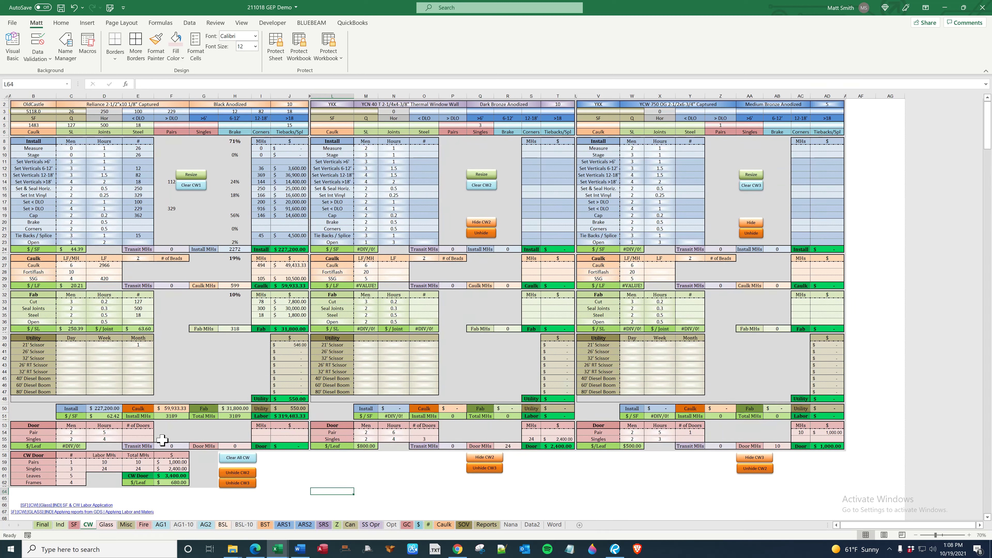
click(696, 431)
click(721, 126)
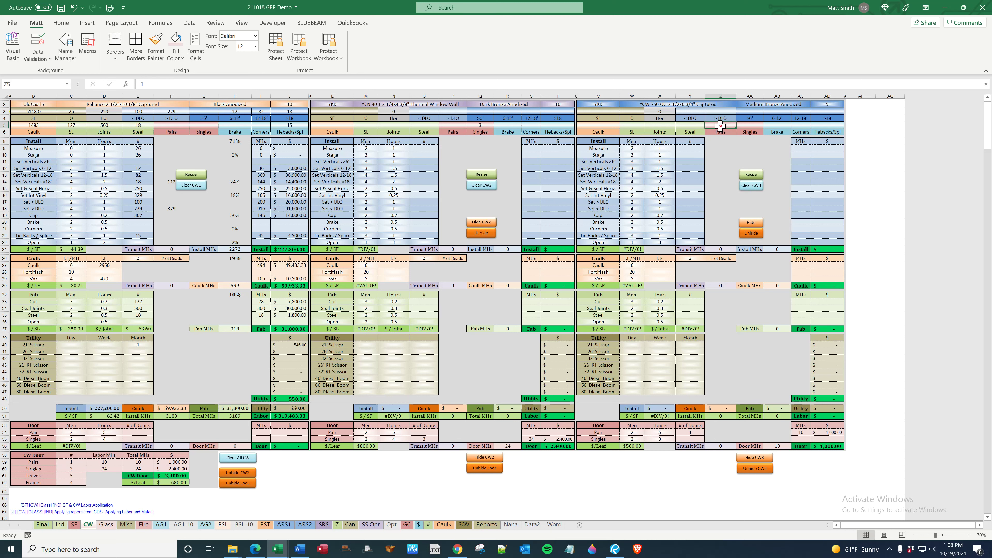
click(78, 467)
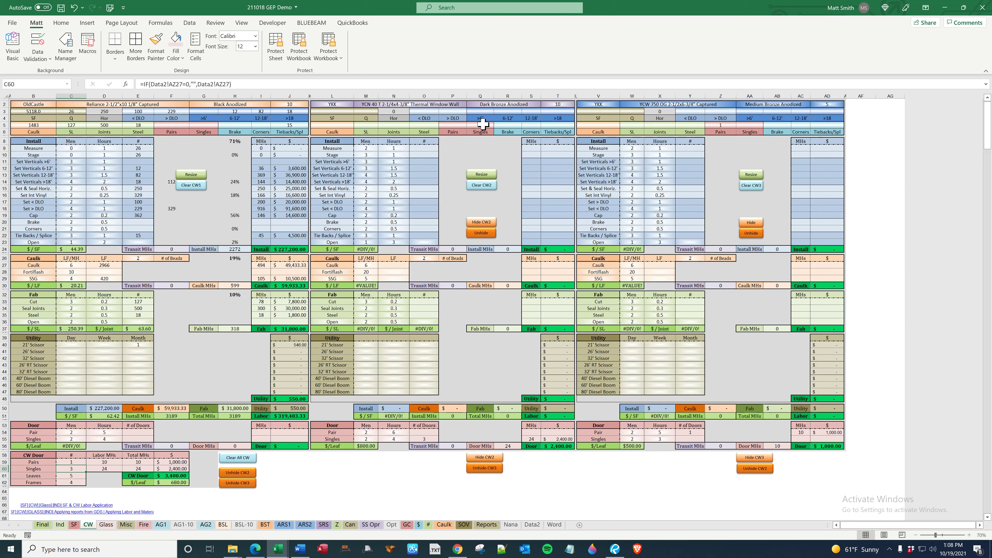
click(728, 126)
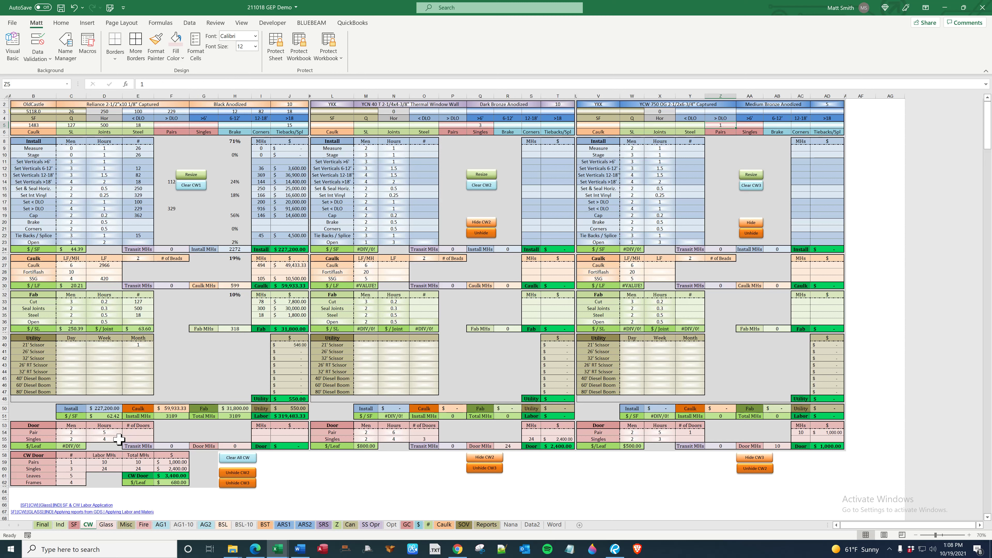
drag(48, 456, 184, 484)
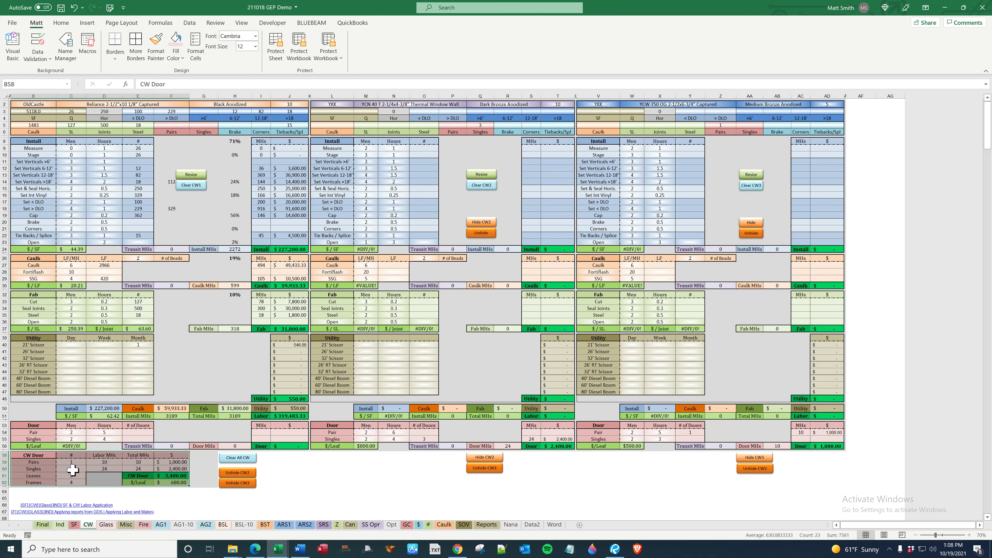
click(61, 525)
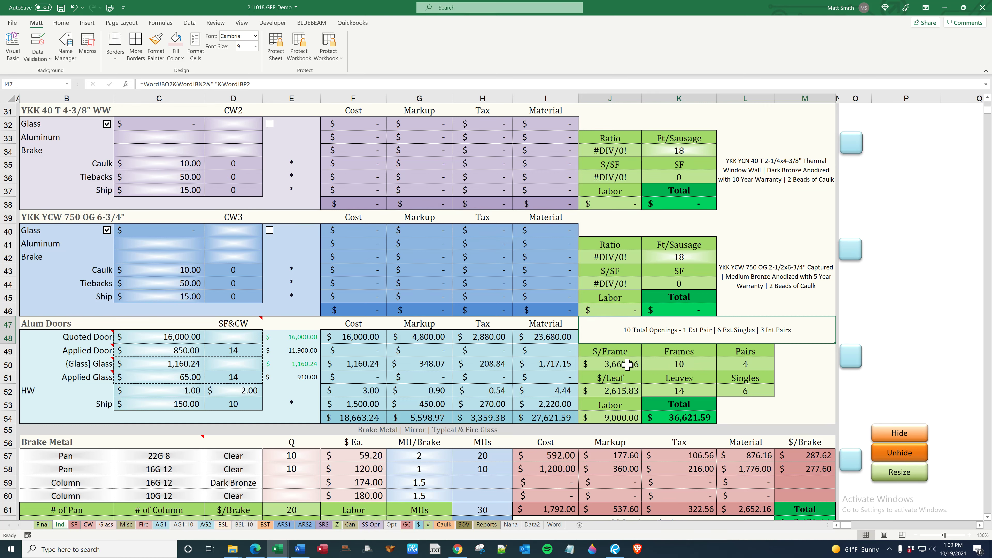
Inspect the Alum Doors pairs, singles, frames and leaves formulas and the per-frame and per-leaf costs.
click(761, 364)
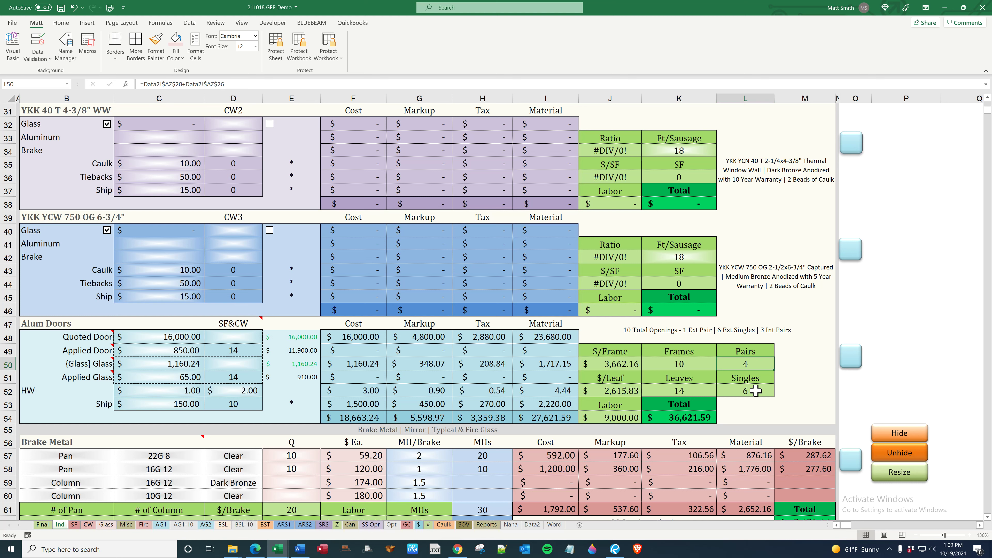
click(756, 391)
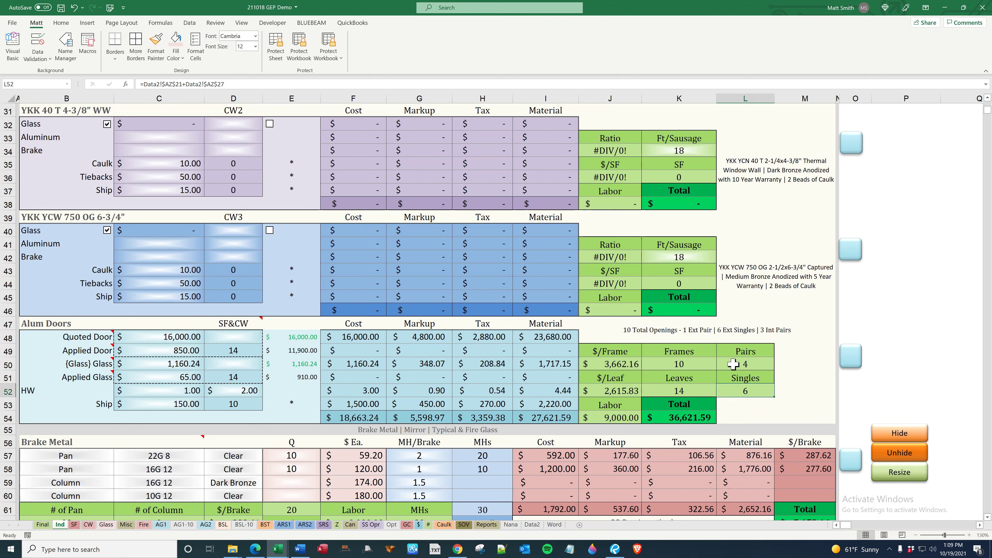
click(712, 364)
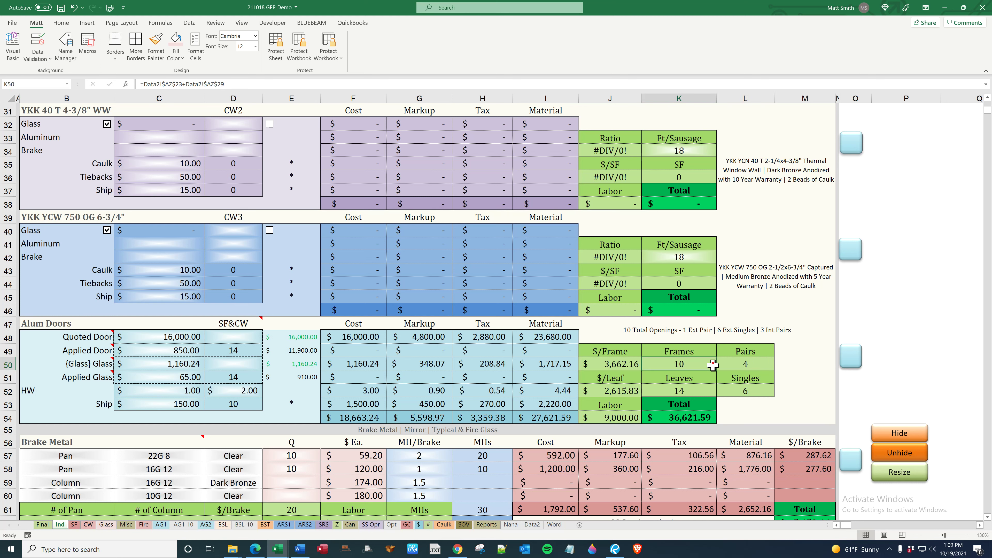
click(685, 390)
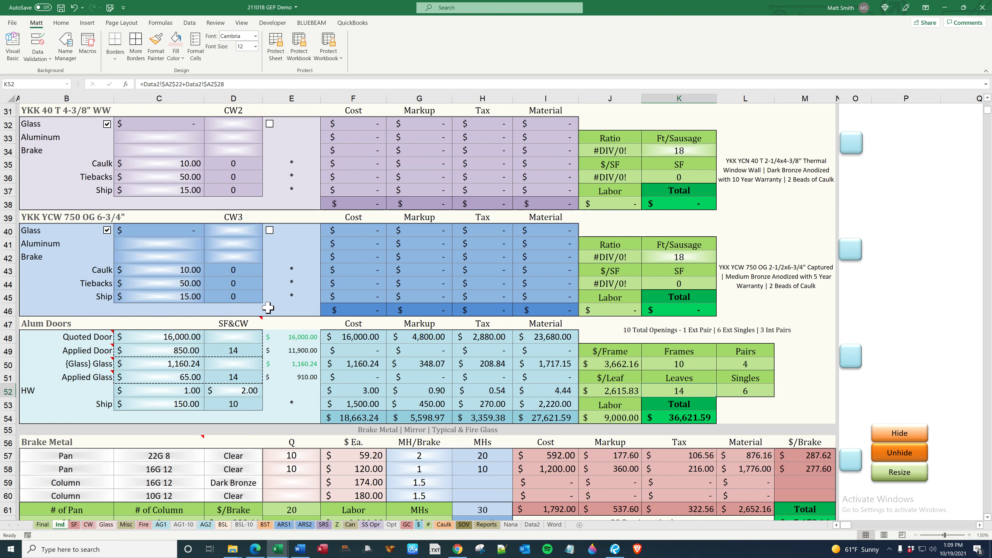
mouse_move(82, 335)
click(616, 360)
click(622, 390)
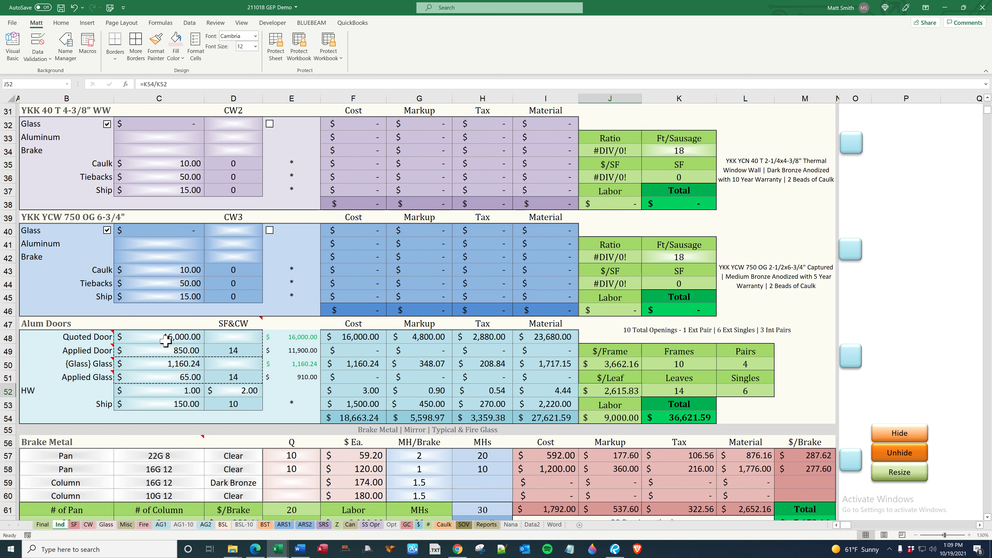
Review the Quoted Door and applied door price row, then dismiss its note.
drag(166, 341, 289, 352)
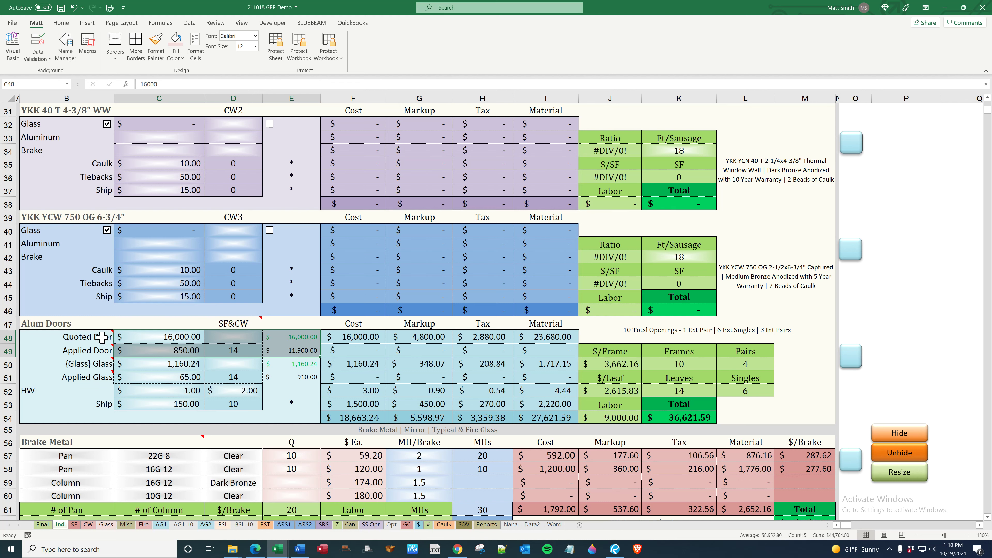
drag(105, 340, 261, 353)
click(291, 401)
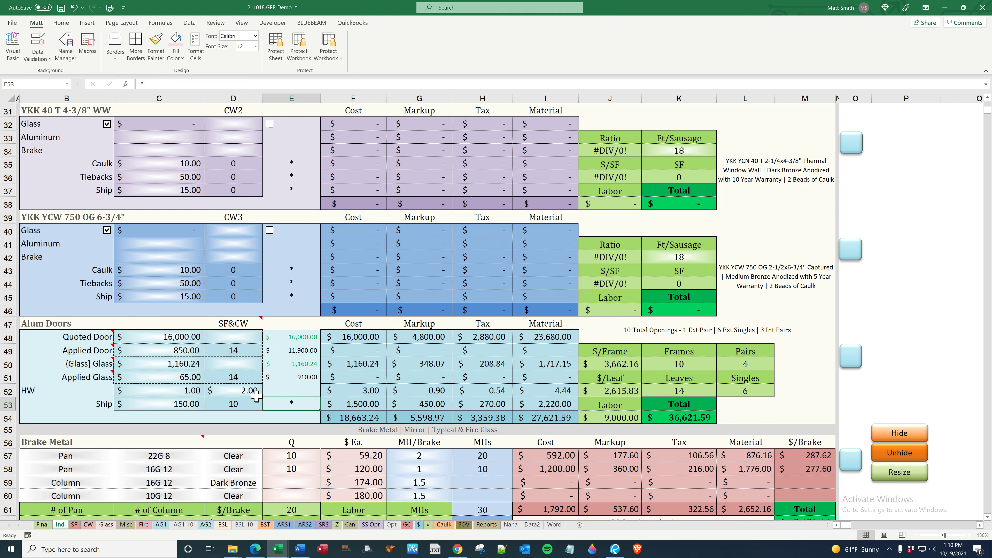
Set the Alum Doors hardware cost in C52 to 14,000.
click(192, 391)
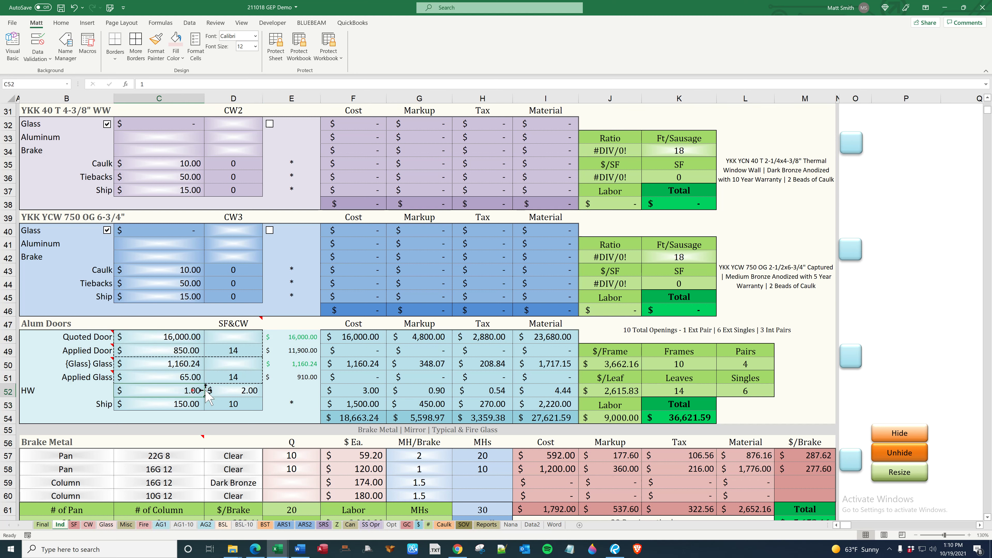
text(14)
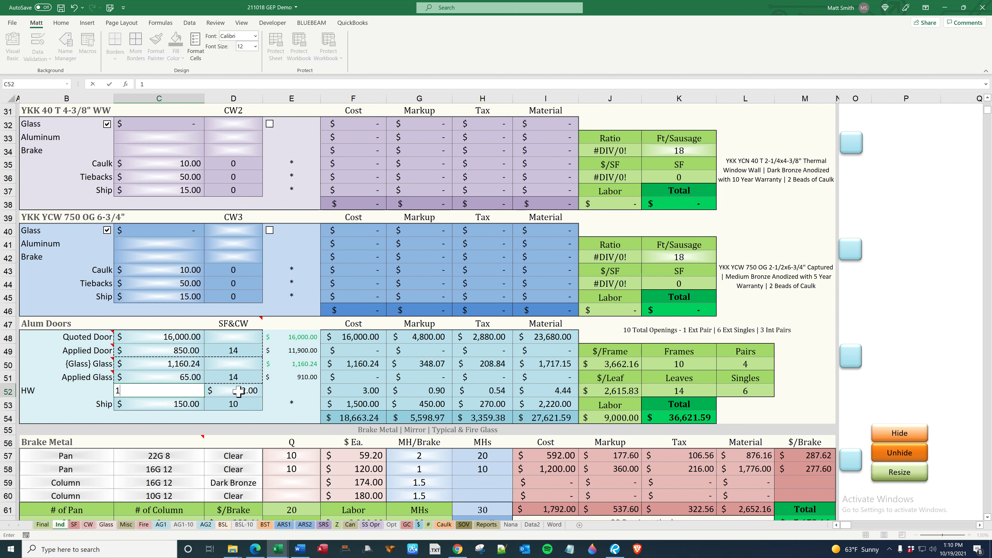
text(000)
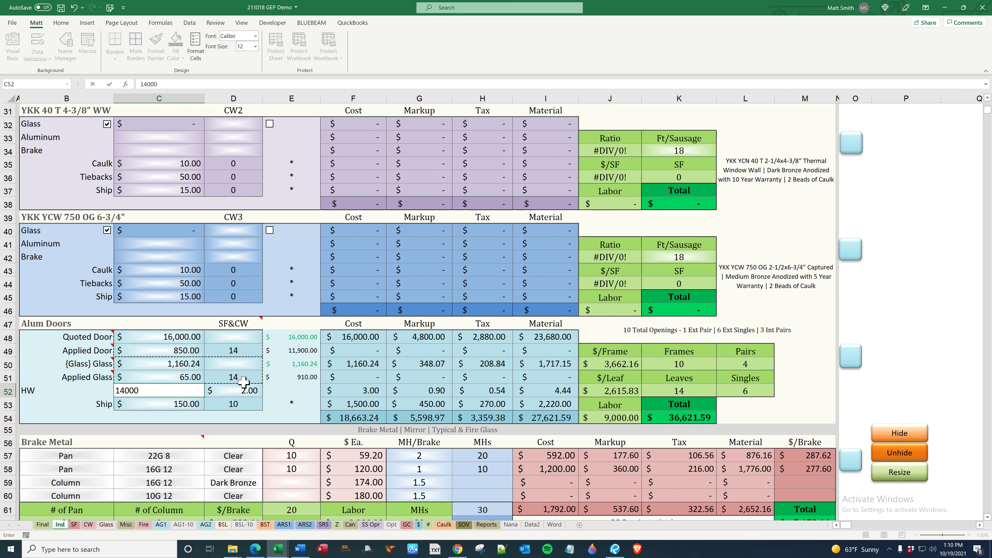
key(Return)
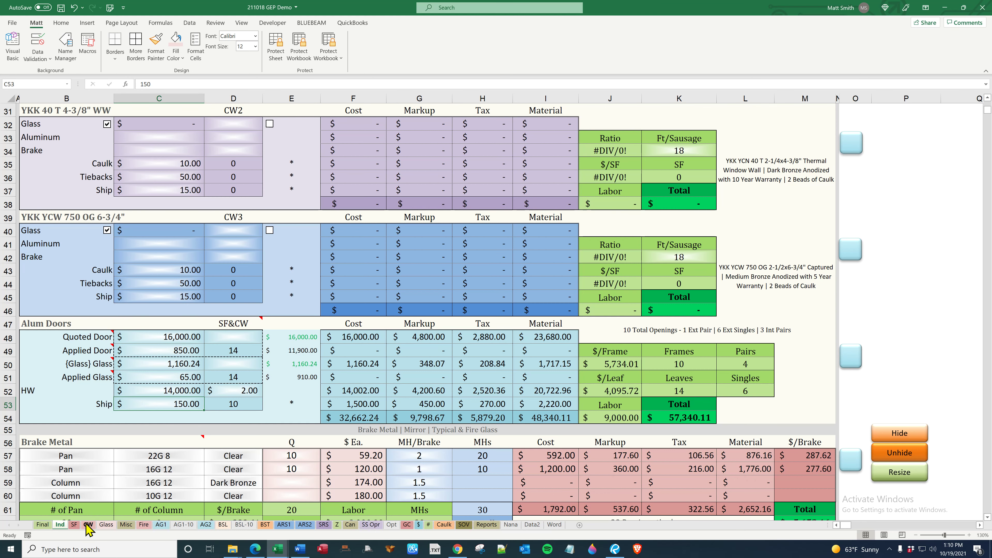
click(106, 524)
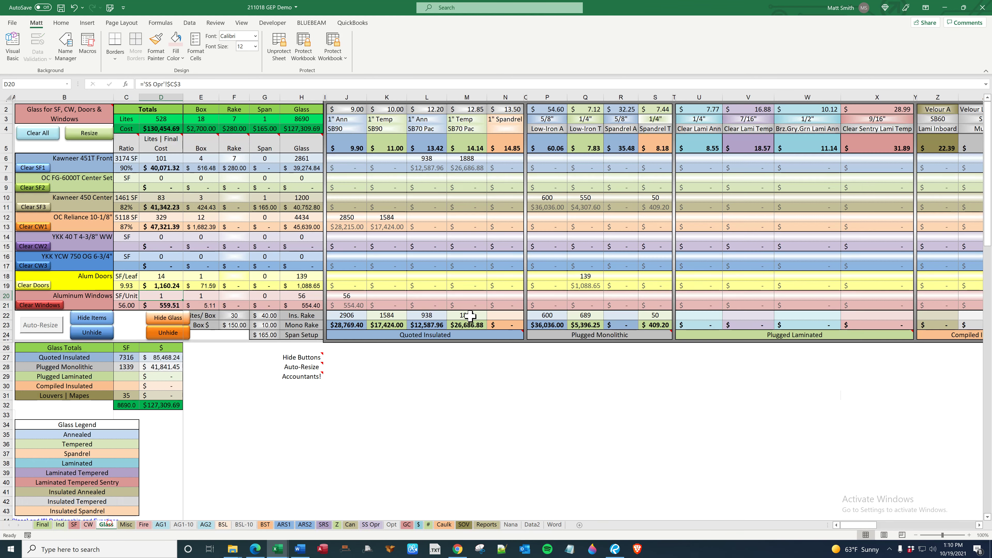
Compare the Glass sheet's Alum Doors leaf count in D18 with Ind's leaves, frames and pairs.
click(174, 276)
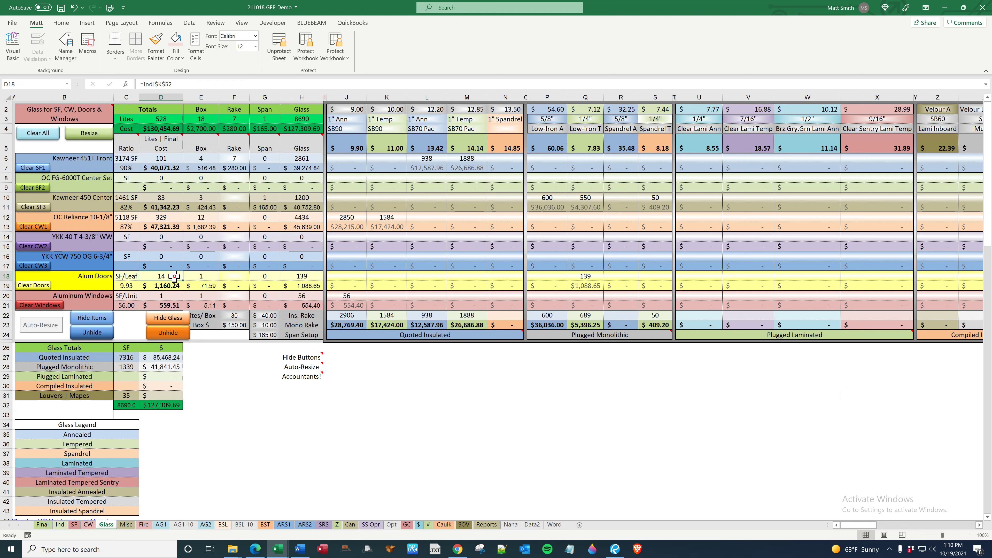
click(60, 525)
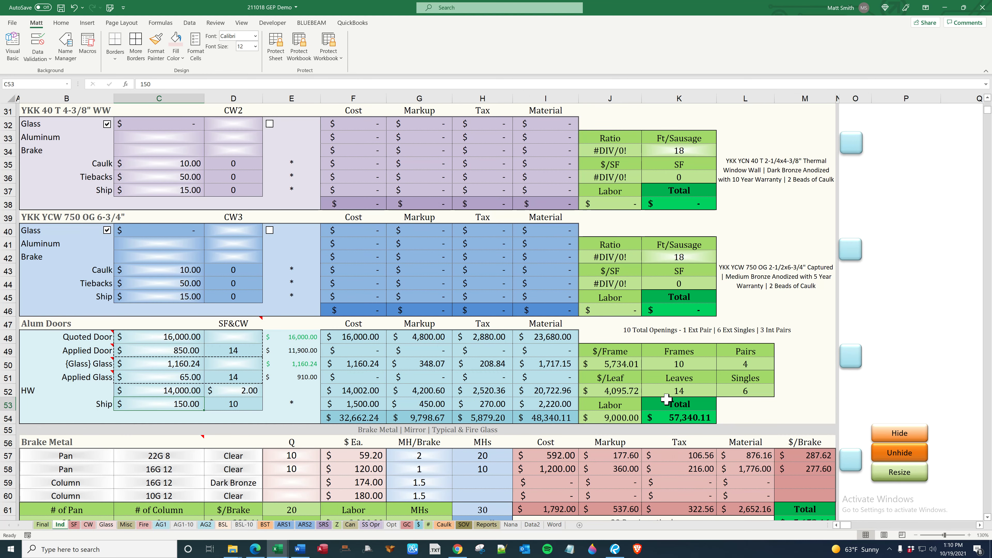
click(675, 391)
click(690, 362)
click(739, 362)
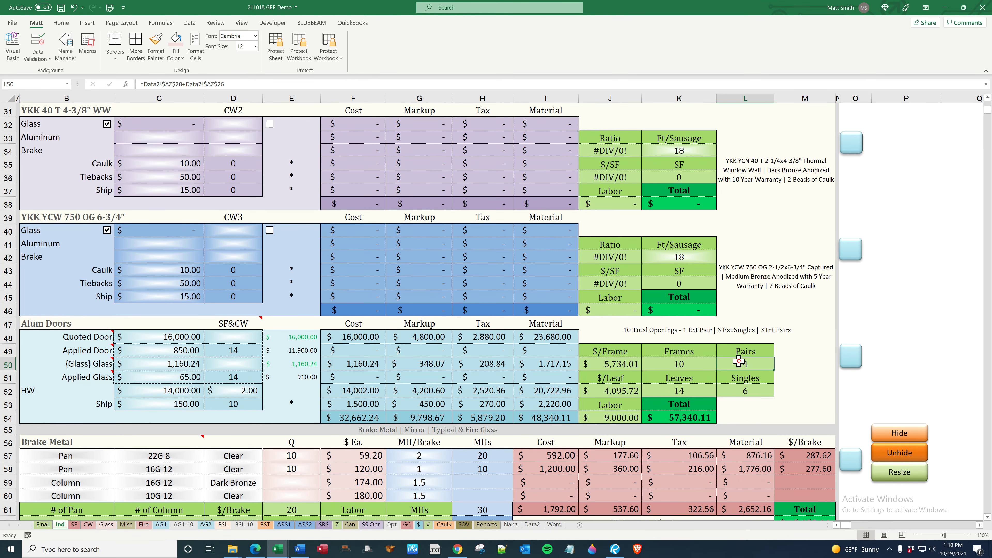
click(106, 524)
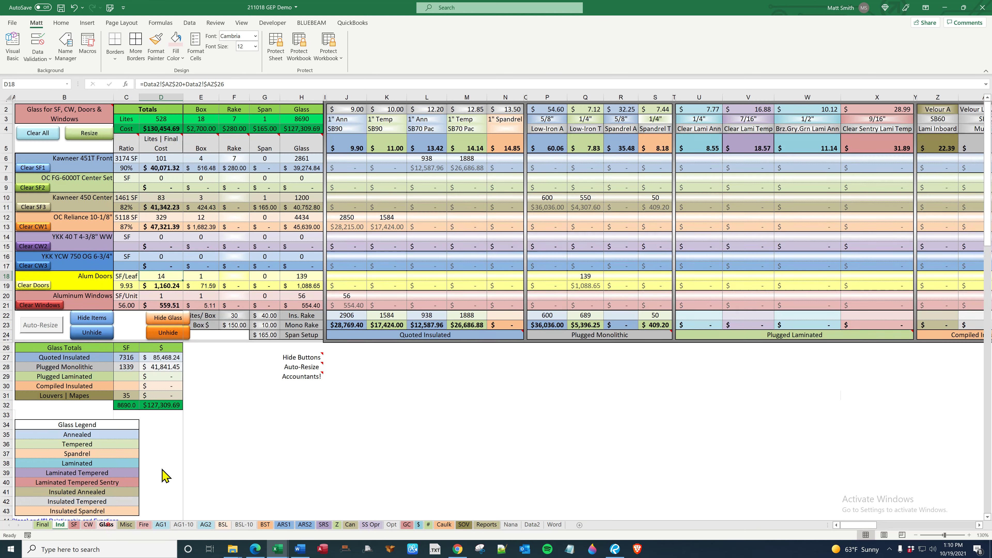
Inspect the Alum Doors glass quantity in Q18 and the empty S18 cell.
click(595, 278)
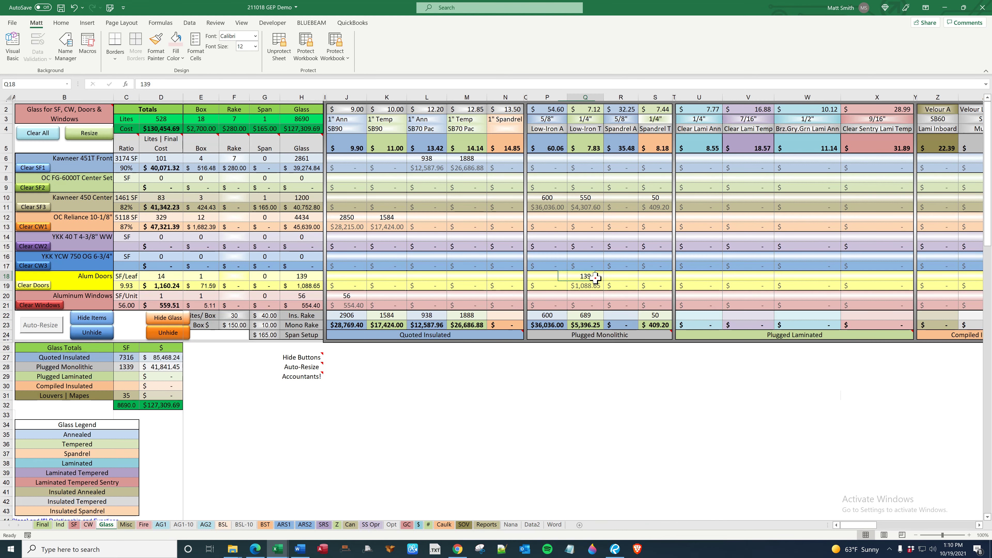
click(656, 277)
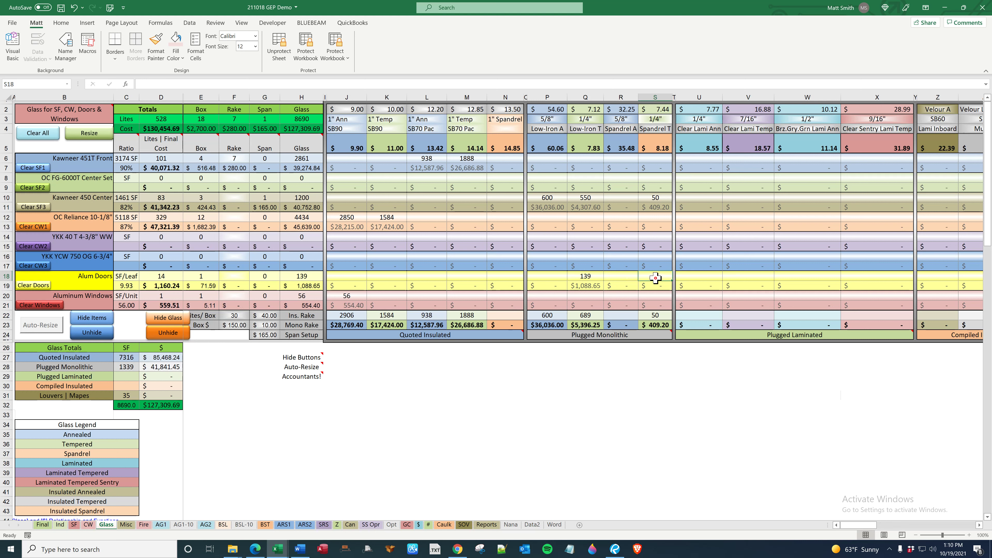
click(575, 130)
Set the glass type for columns Q and S to Clear T.
click(608, 129)
scroll(609, 147, up, 2)
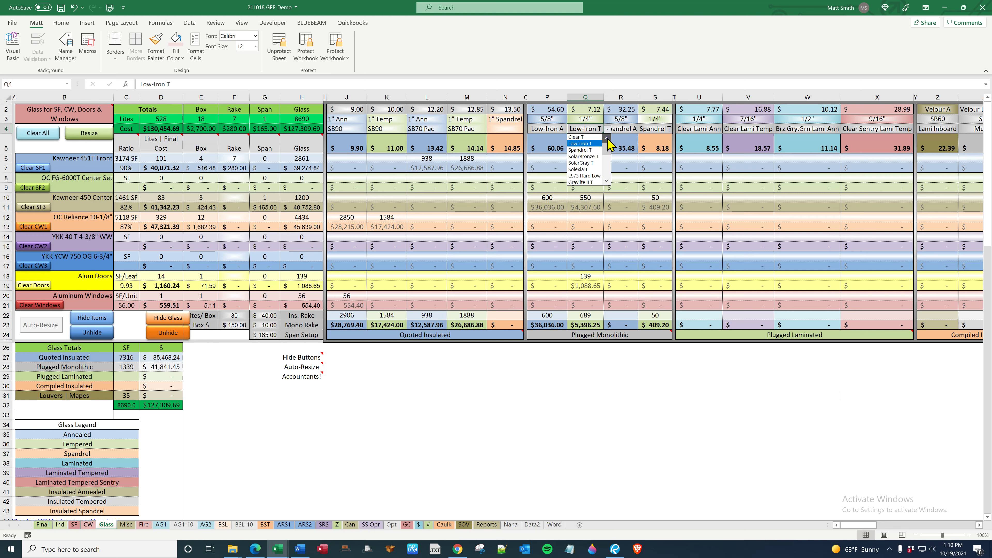
click(584, 137)
click(664, 130)
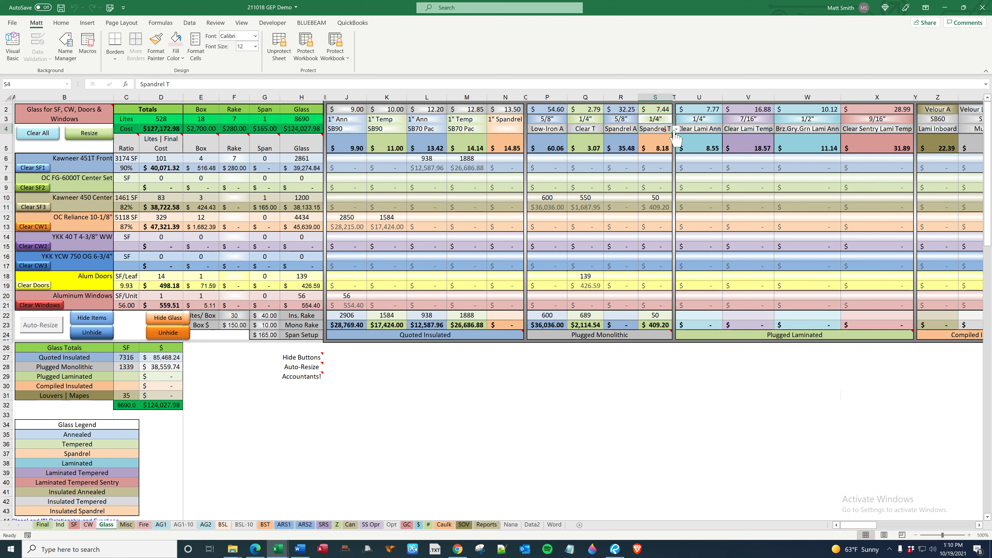
click(675, 129)
click(675, 139)
click(661, 137)
click(653, 377)
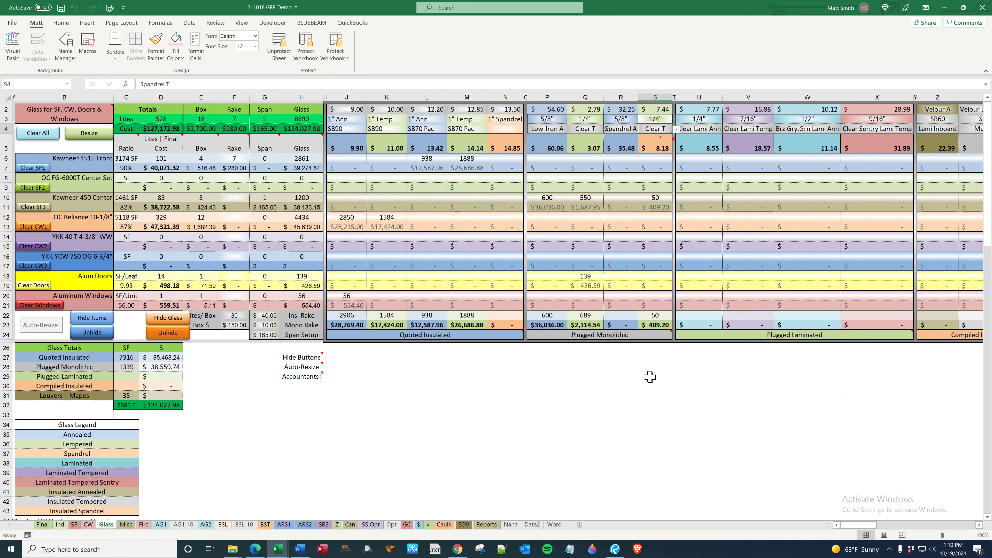
Enter 399 as the Alum Doors glass count in Q18, clearing the trial 250 from S18.
click(656, 275)
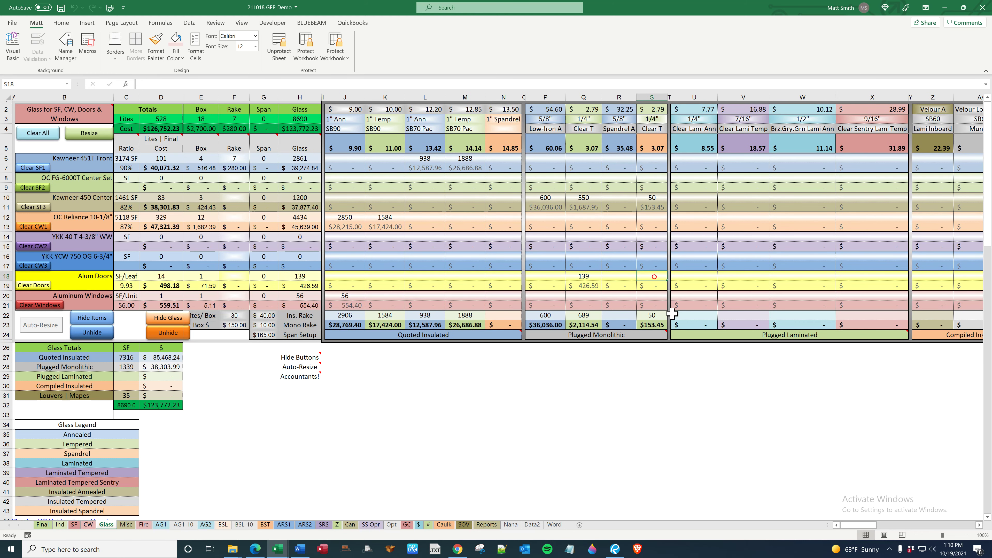
click(586, 277)
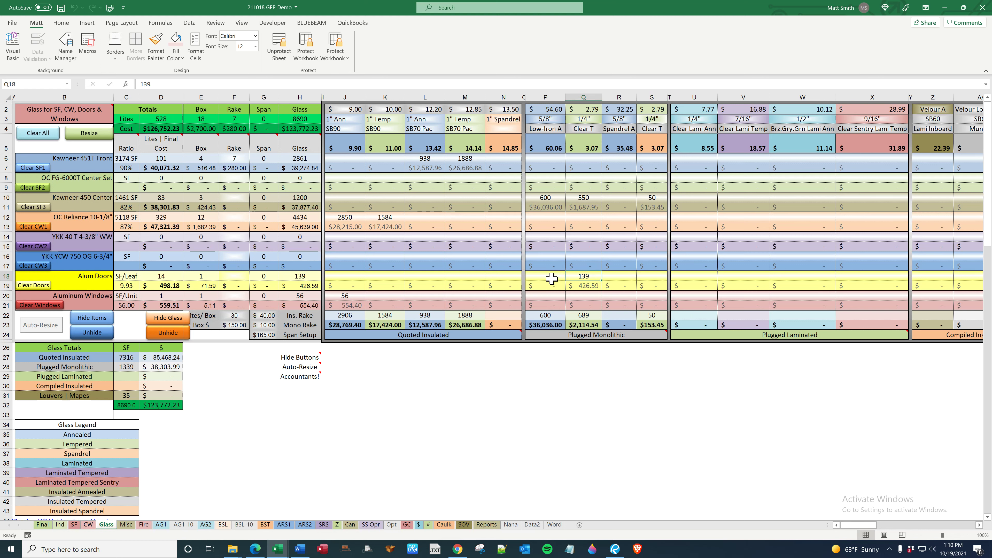
click(655, 276)
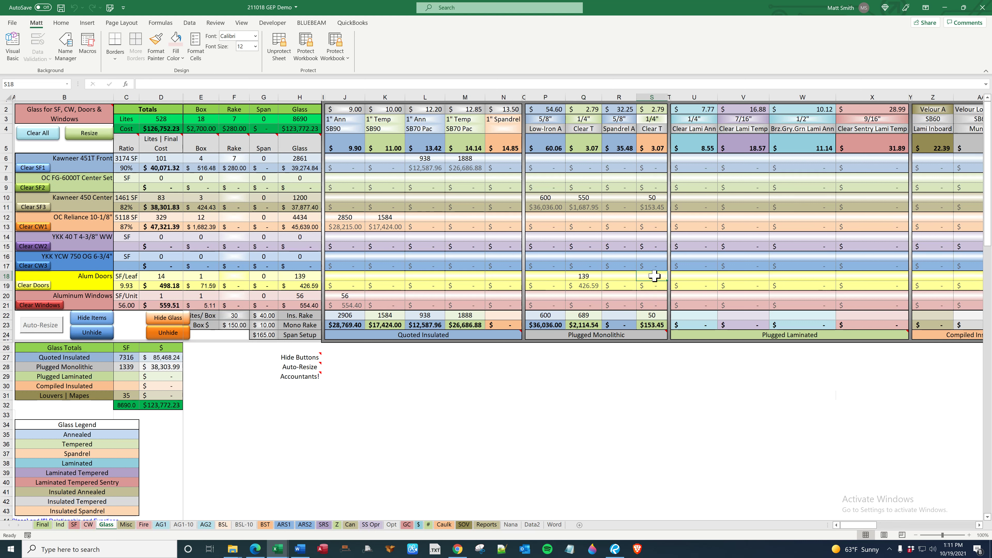
text(250)
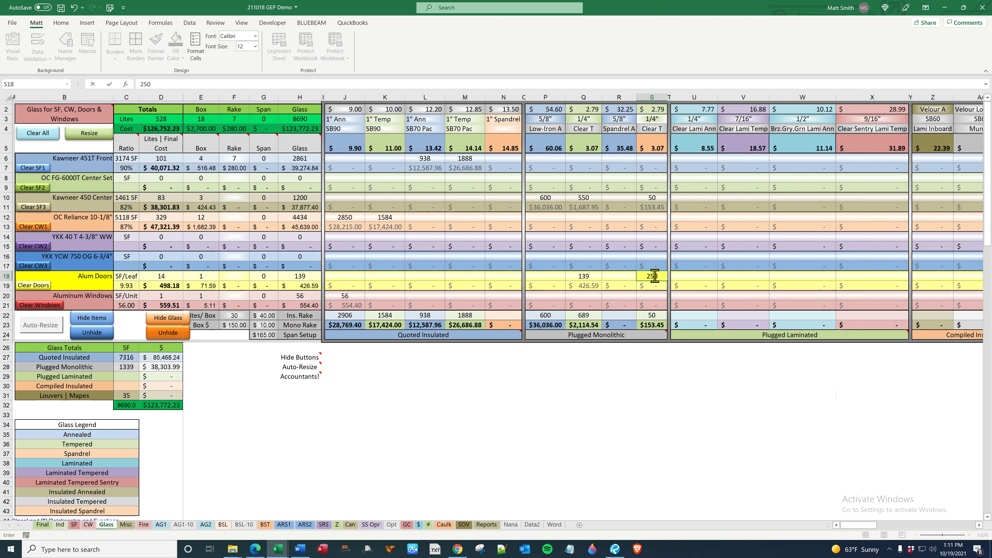
key(Return)
click(589, 277)
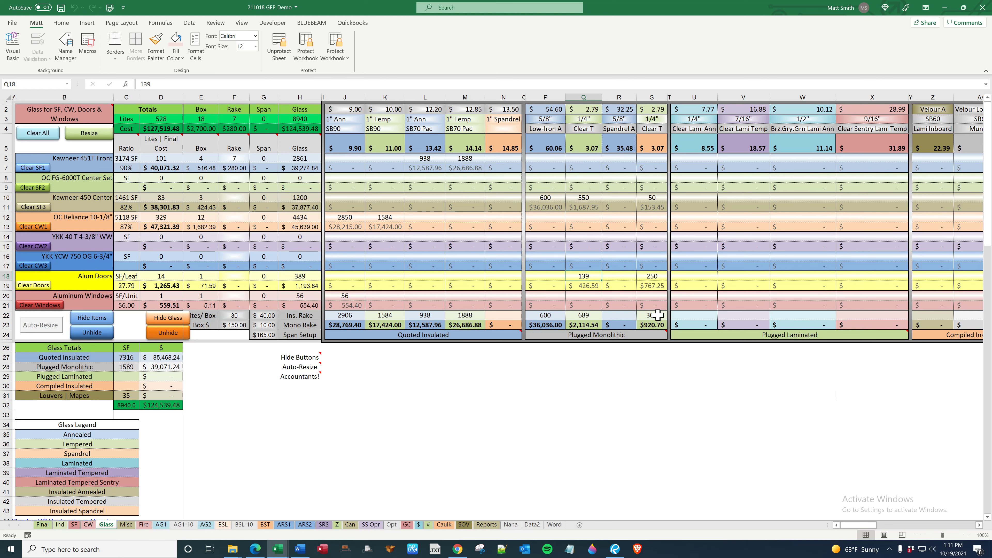
text(39)
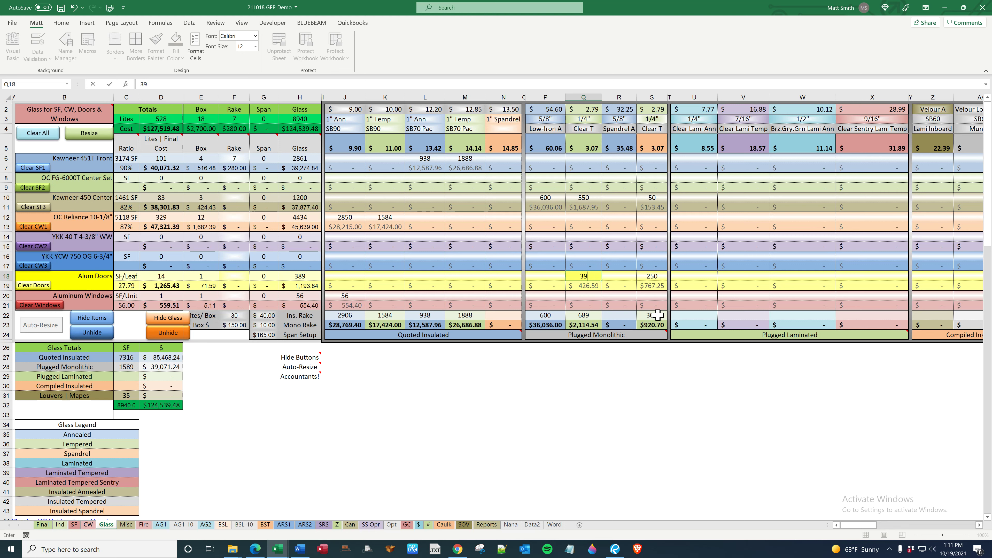
text(9)
key(Tab)
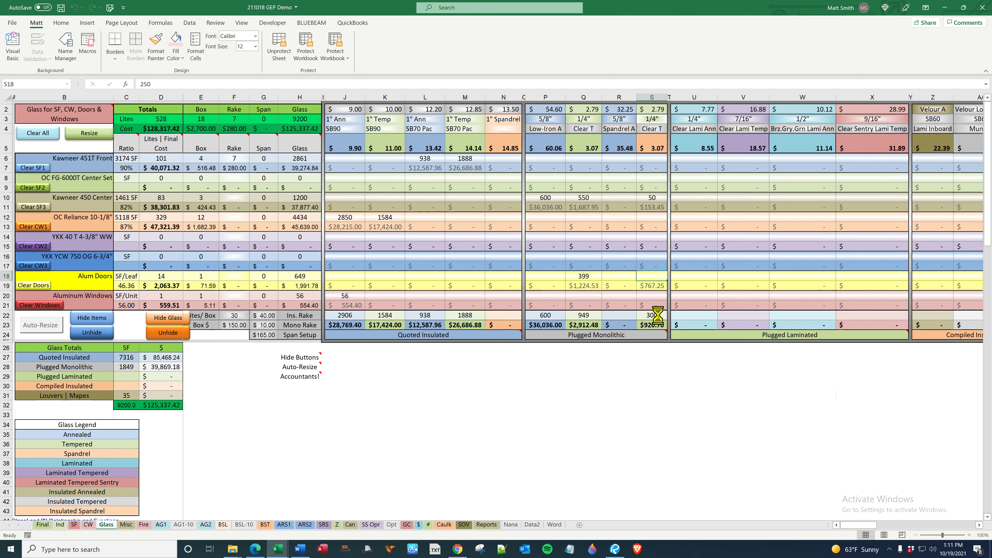
key(Delete)
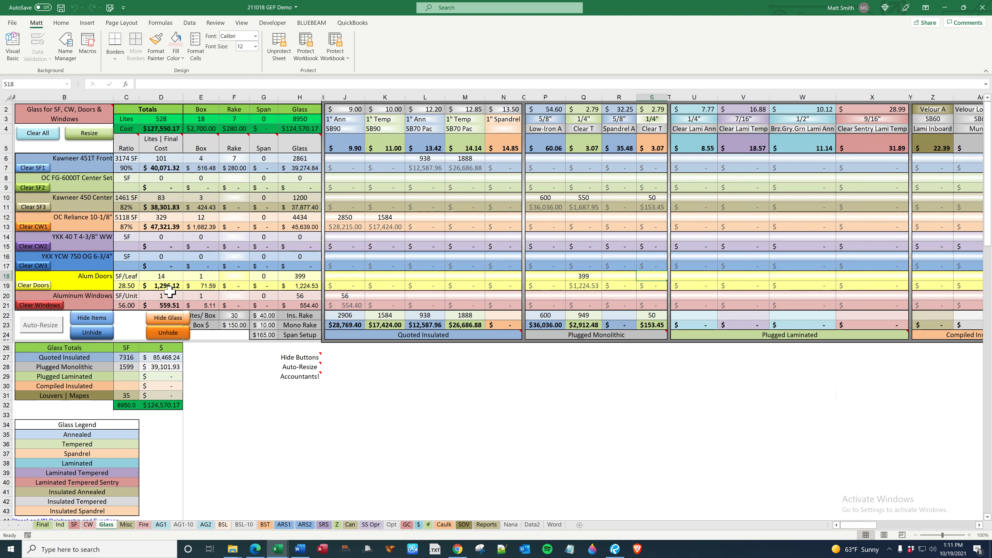
Inspect the Alum Doors SF/Leaf formula in C19, then the CW sheet and SF Door table.
click(133, 287)
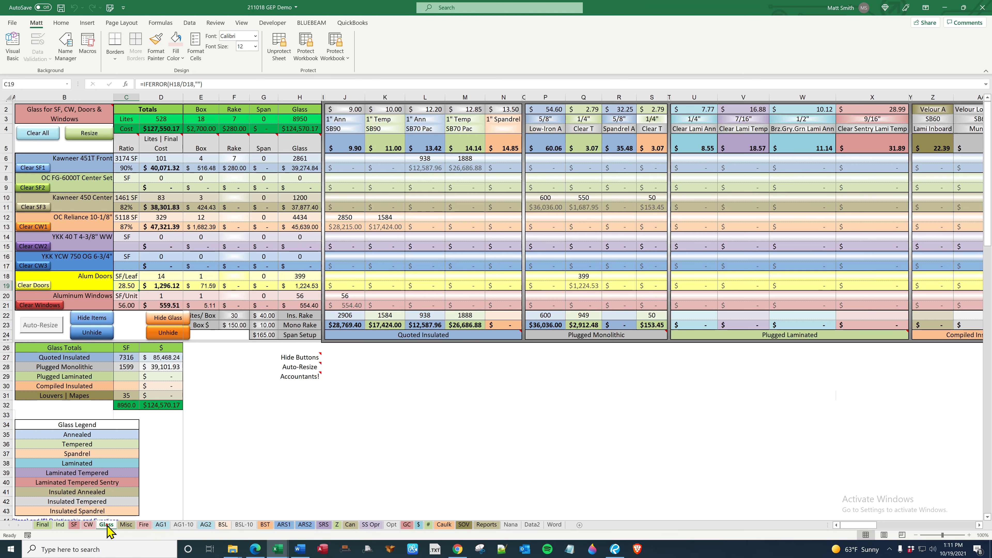
click(88, 525)
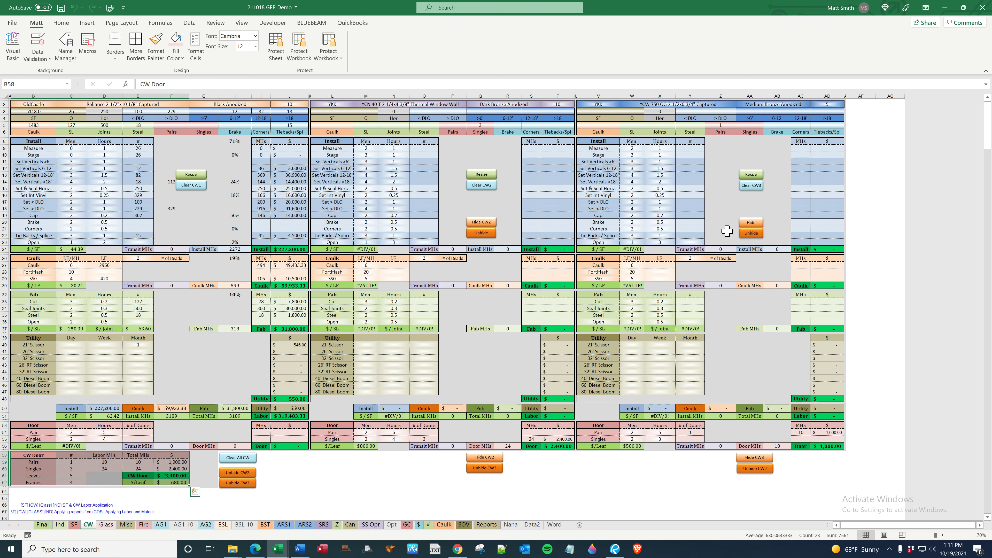
click(74, 526)
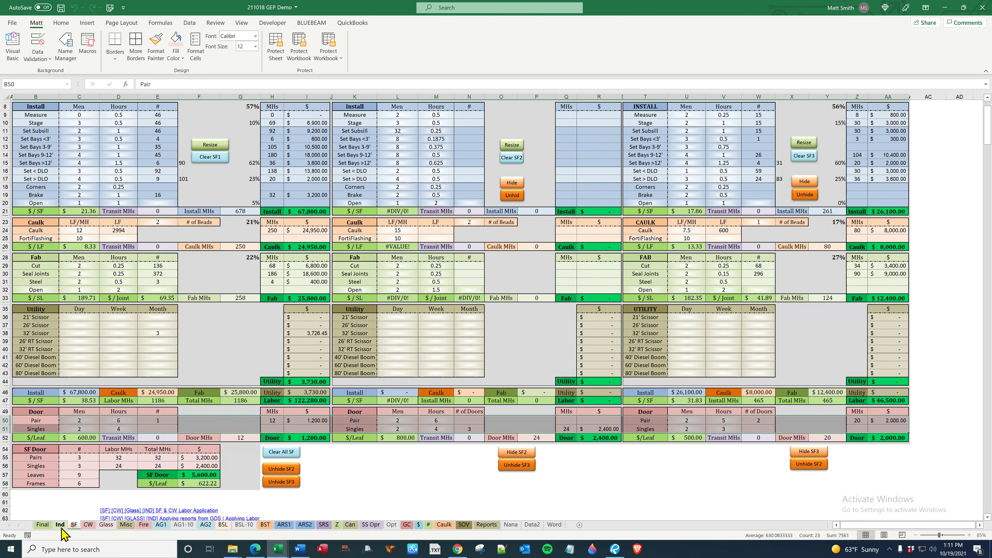
drag(41, 452, 203, 476)
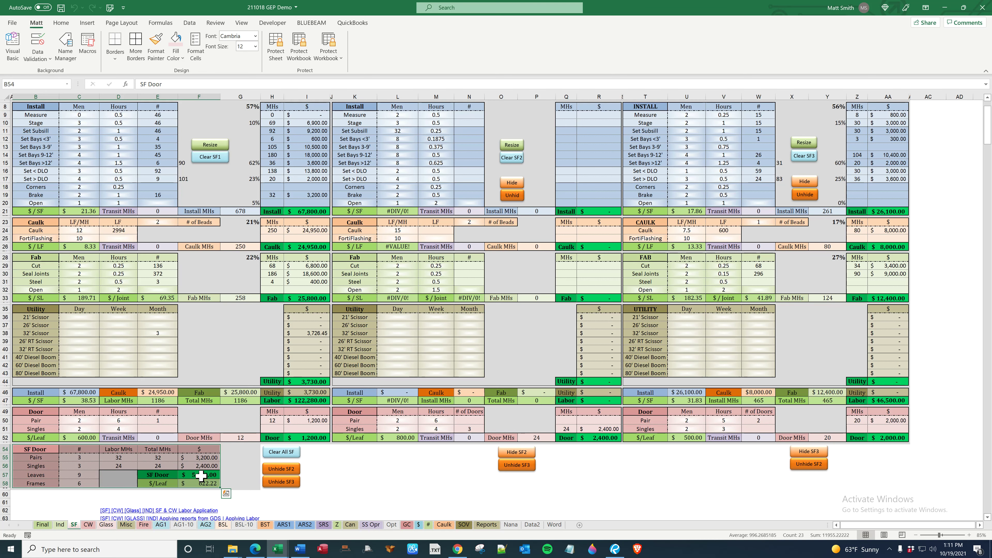
Review Ind's Alum Doors totals: $57,541.22, $5,754.12 per frame, $4,110.09 per leaf.
click(60, 525)
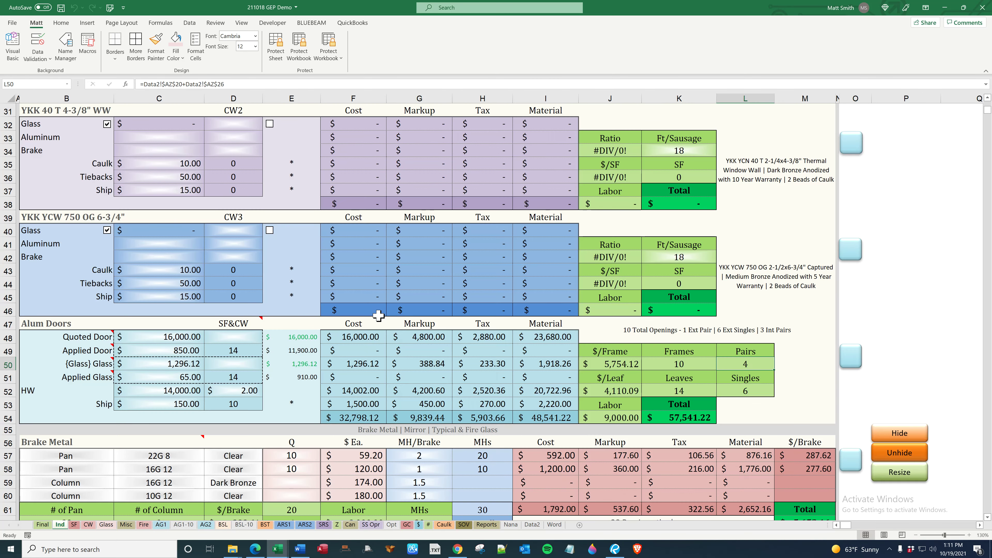
click(680, 365)
click(690, 392)
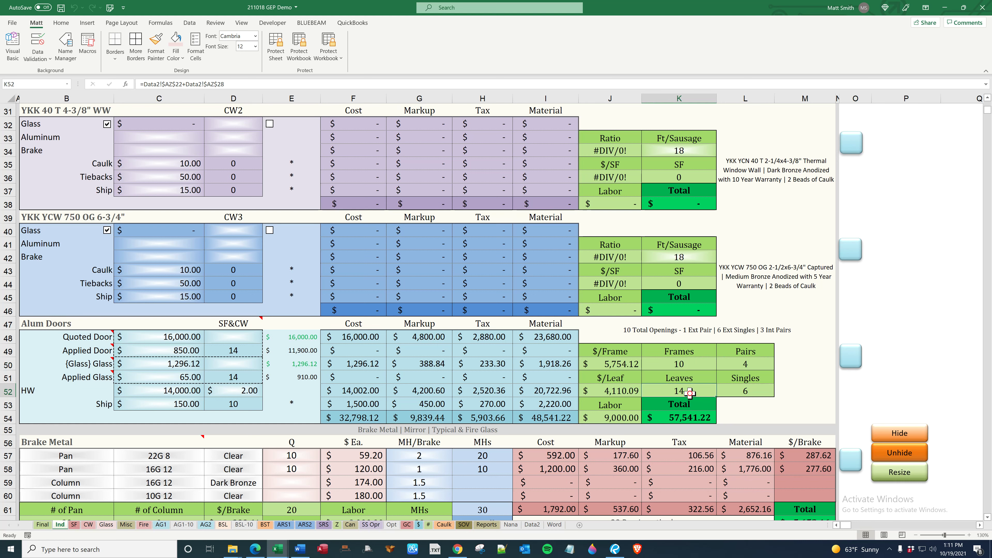